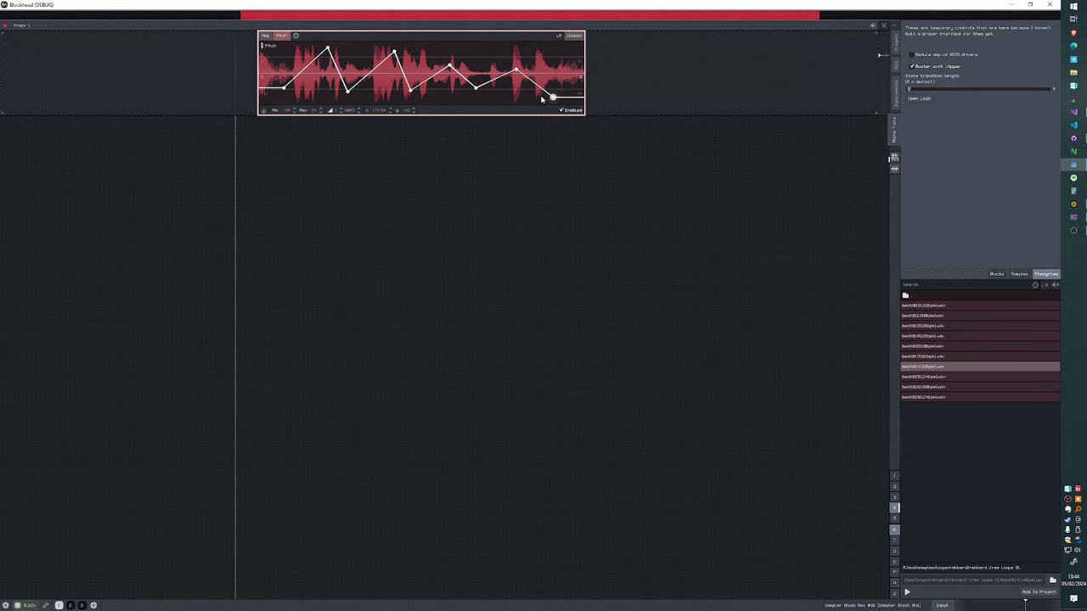
# Step: Increase Track 1's height and extend the pitch-automated sampler block at both ends without squashing its envelope
pyautogui.moveTo(434, 115); pyautogui.dragTo(437, 202)
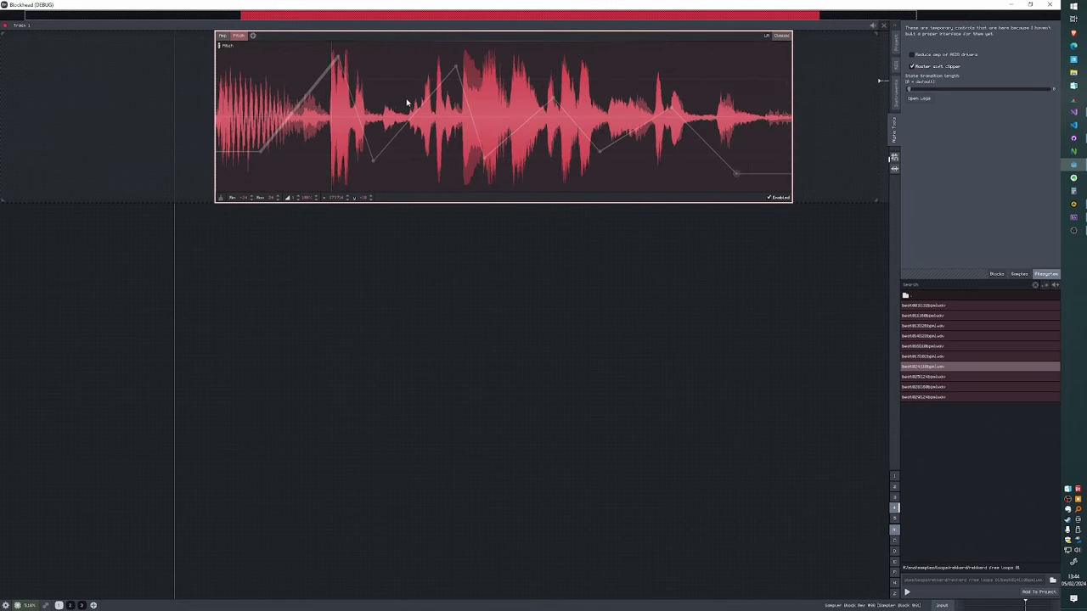
pyautogui.moveTo(550, 143); pyautogui.dragTo(451, 141)
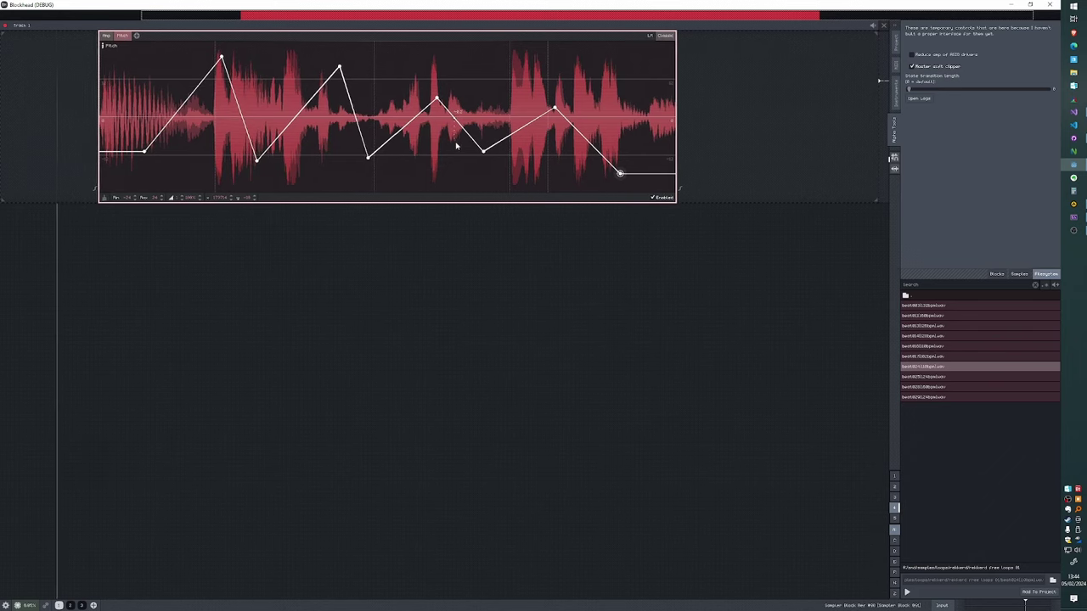
pyautogui.hscroll(-1, 476, 144)
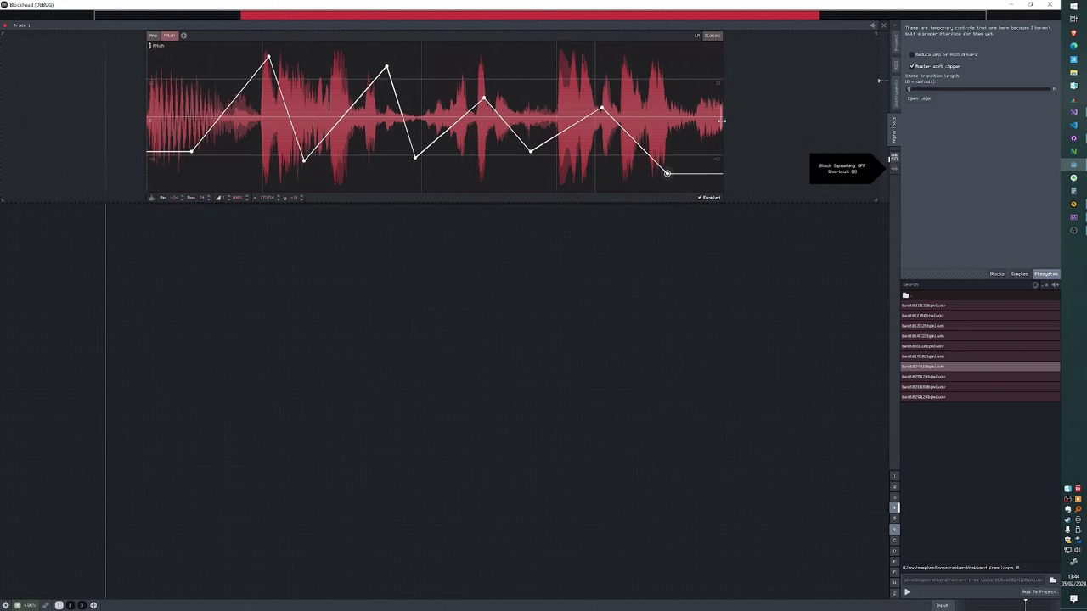
pyautogui.moveTo(722, 108); pyautogui.dragTo(779, 106)
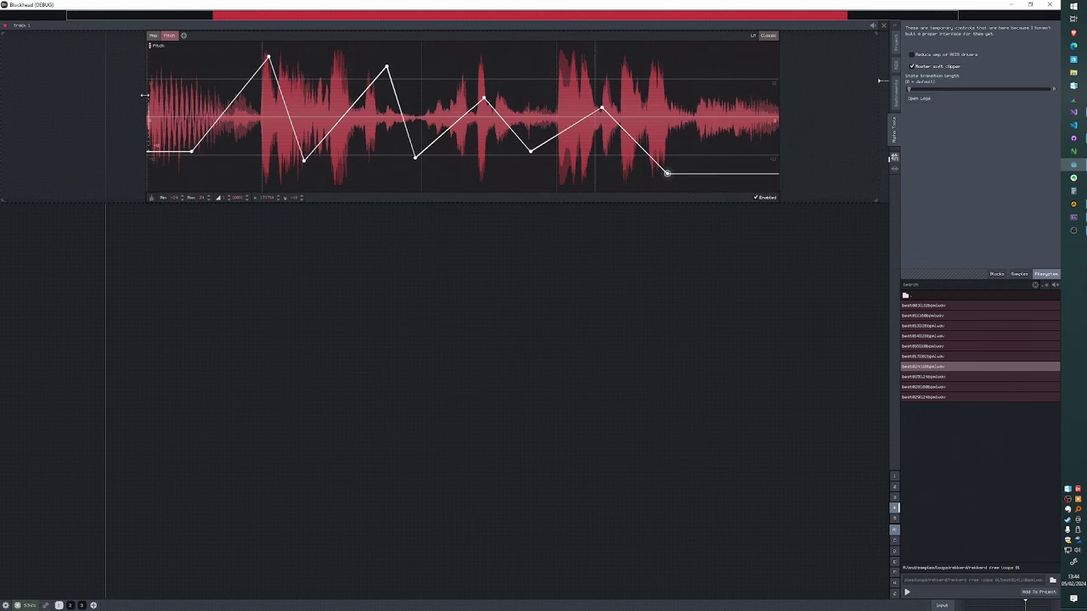
pyautogui.moveTo(147, 94); pyautogui.dragTo(99, 95)
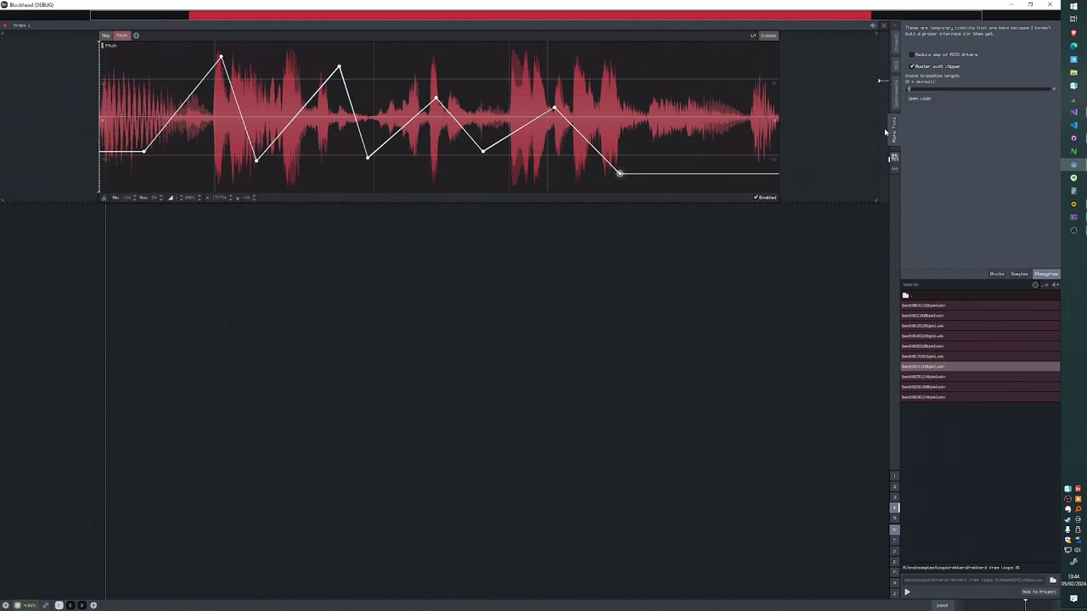
# Step: Turn on block squashing, resize the sampler block slightly from both ends, and move it a little later on the track
pyautogui.press('b')
pyautogui.moveTo(781, 126)
pyautogui.mouseDown()
pyautogui.moveTo(267, 123)
pyautogui.moveTo(793, 128)
pyautogui.mouseUp()
pyautogui.moveTo(98, 114)
pyautogui.mouseDown()
pyautogui.moveTo(631, 119)
pyautogui.moveTo(105, 118)
pyautogui.mouseUp()
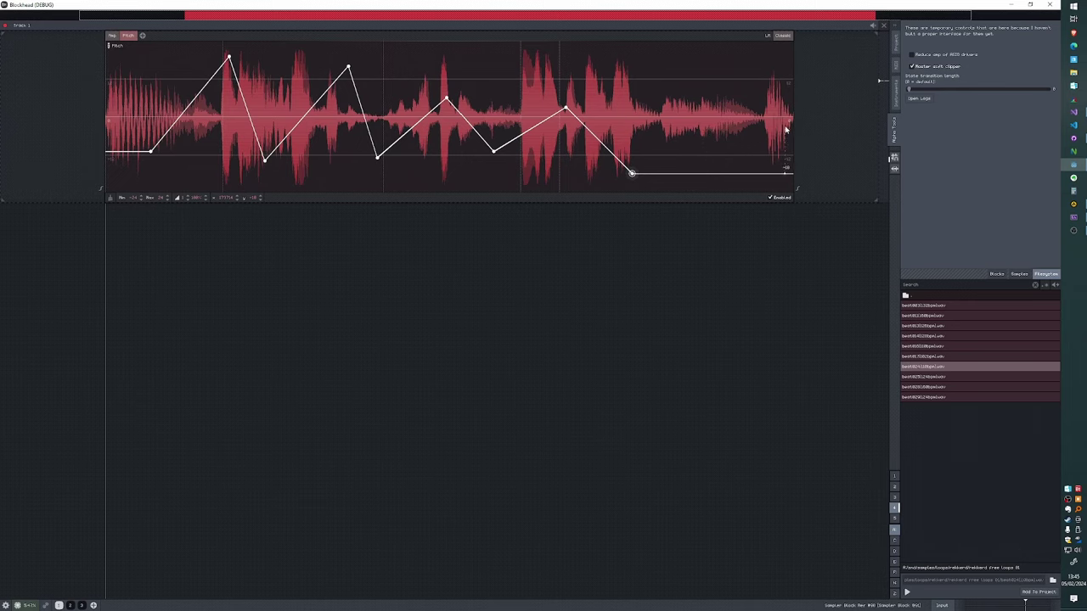
pyautogui.moveTo(787, 128)
pyautogui.mouseDown()
pyautogui.moveTo(251, 125)
pyautogui.moveTo(795, 125)
pyautogui.mouseUp()
pyautogui.moveTo(375, 38); pyautogui.dragTo(391, 37)
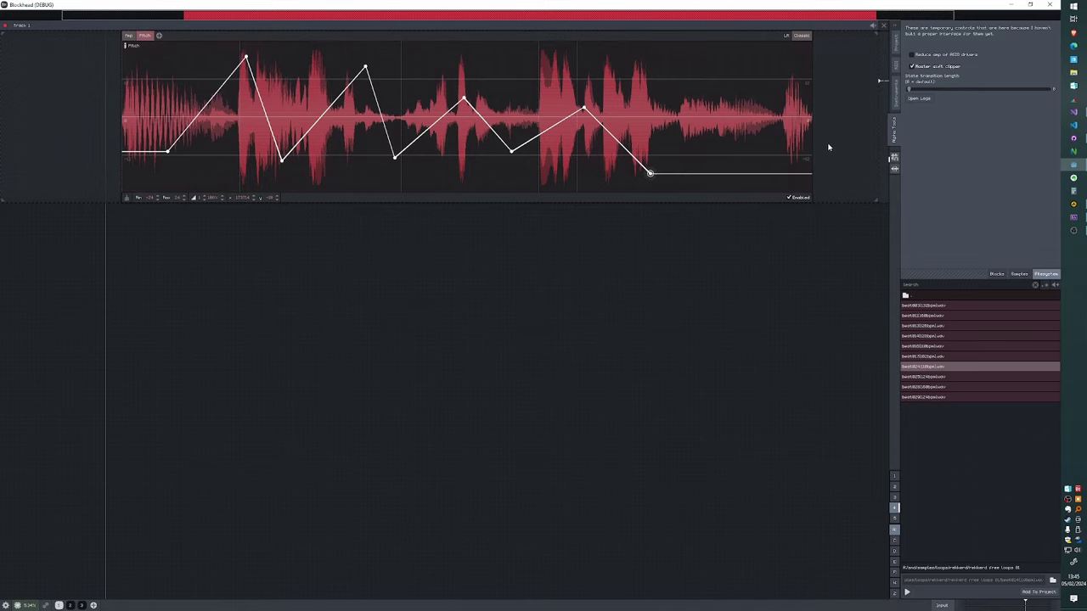
# Step: Squash and stretch the sampler block repeatedly from its end edge, including down to about a sixth of its length and back out
pyautogui.moveTo(811, 148); pyautogui.dragTo(763, 130)
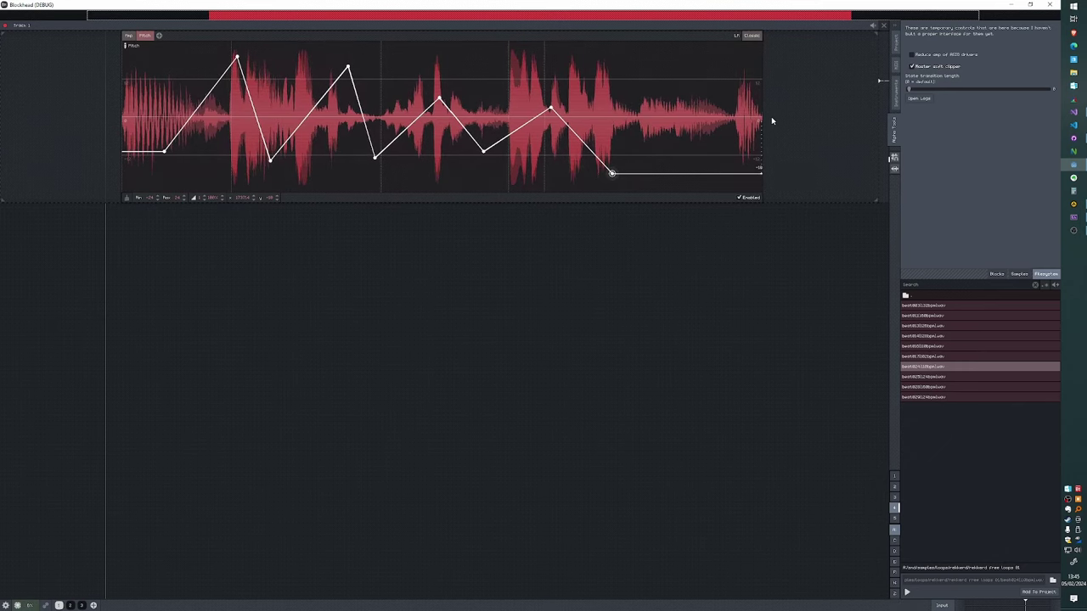
pyautogui.moveTo(762, 120); pyautogui.dragTo(817, 112)
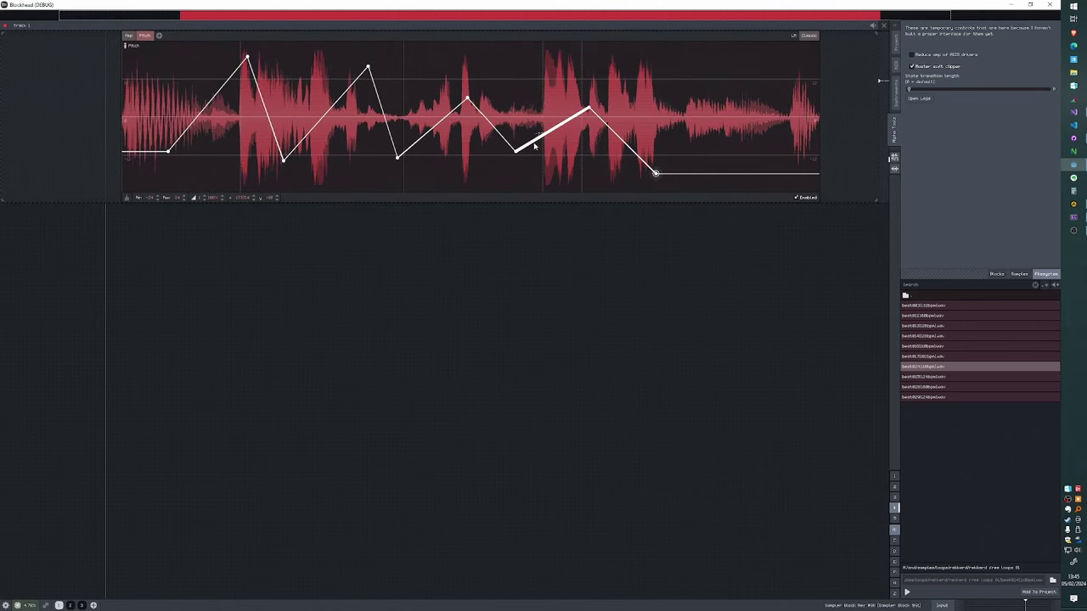
pyautogui.moveTo(817, 119)
pyautogui.mouseDown()
pyautogui.moveTo(572, 133)
pyautogui.moveTo(167, 125)
pyautogui.moveTo(817, 125)
pyautogui.mouseUp()
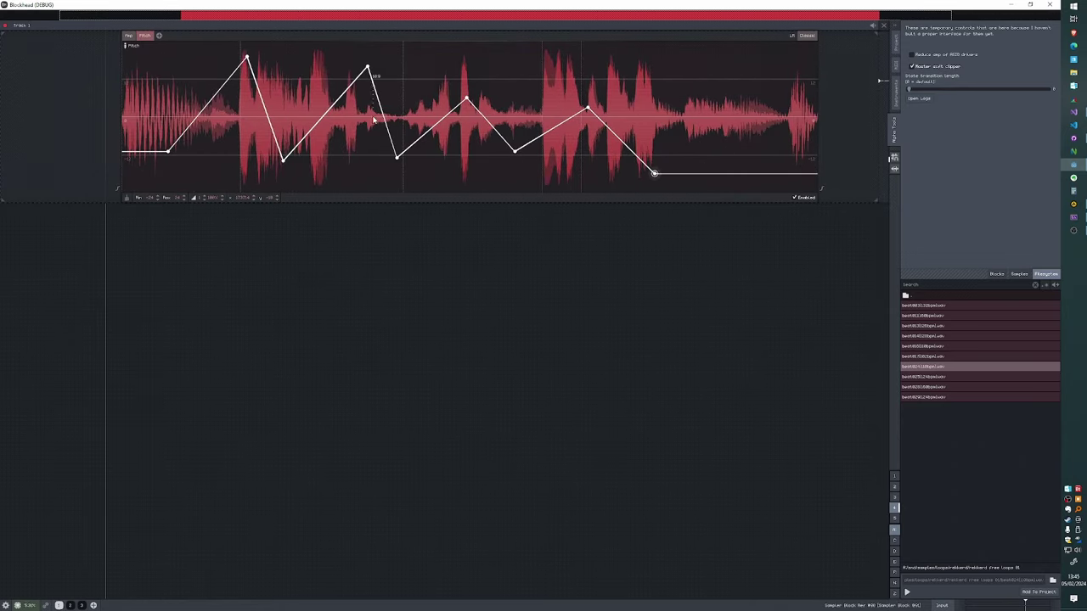
pyautogui.moveTo(816, 126); pyautogui.dragTo(234, 124)
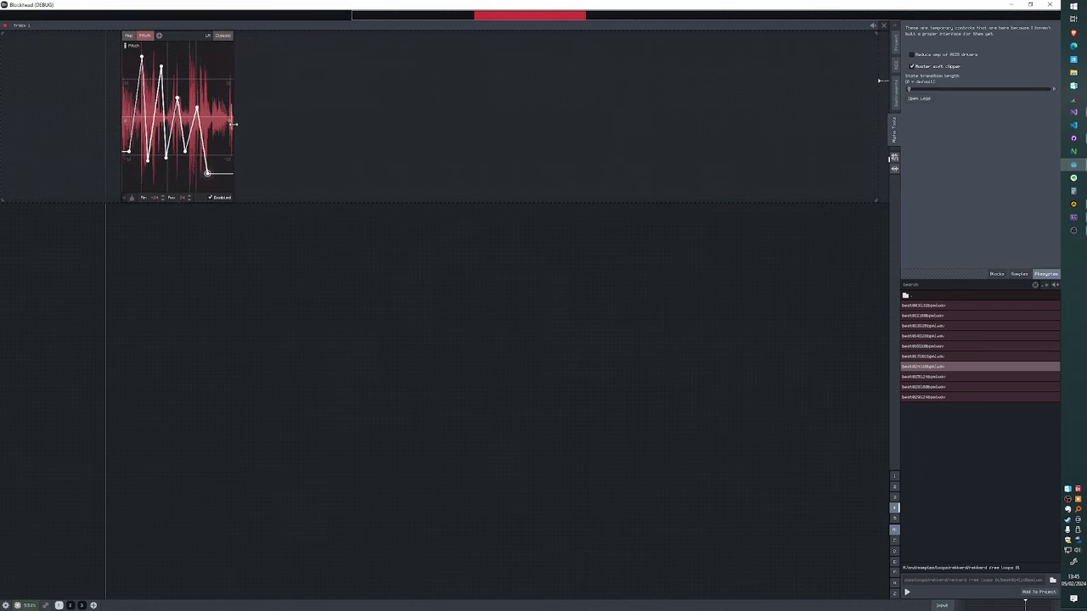
pyautogui.moveTo(233, 82); pyautogui.dragTo(671, 87)
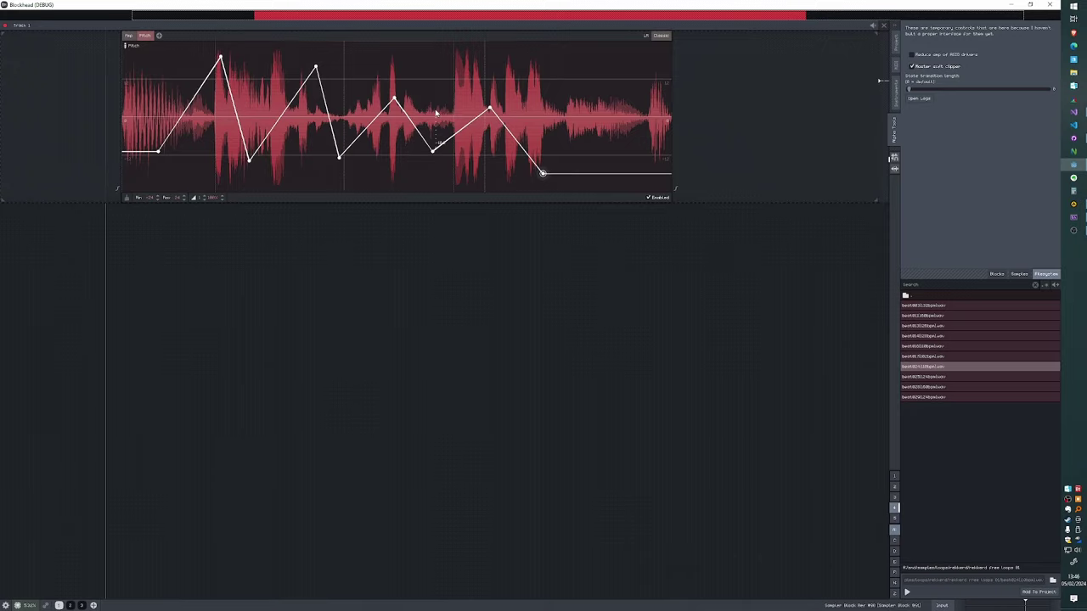
pyautogui.moveTo(672, 109); pyautogui.dragTo(694, 85)
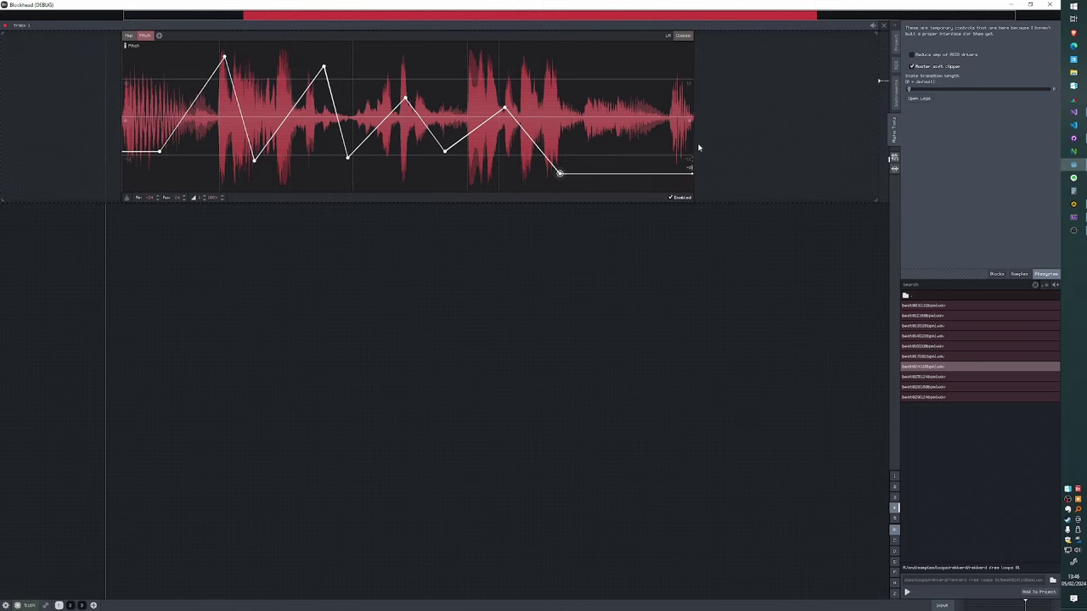
# Step: Box-select the sampler block and delete it from Track 1
pyautogui.scroll(-3, 694, 149)
pyautogui.moveTo(661, 314); pyautogui.dragTo(406, 319)
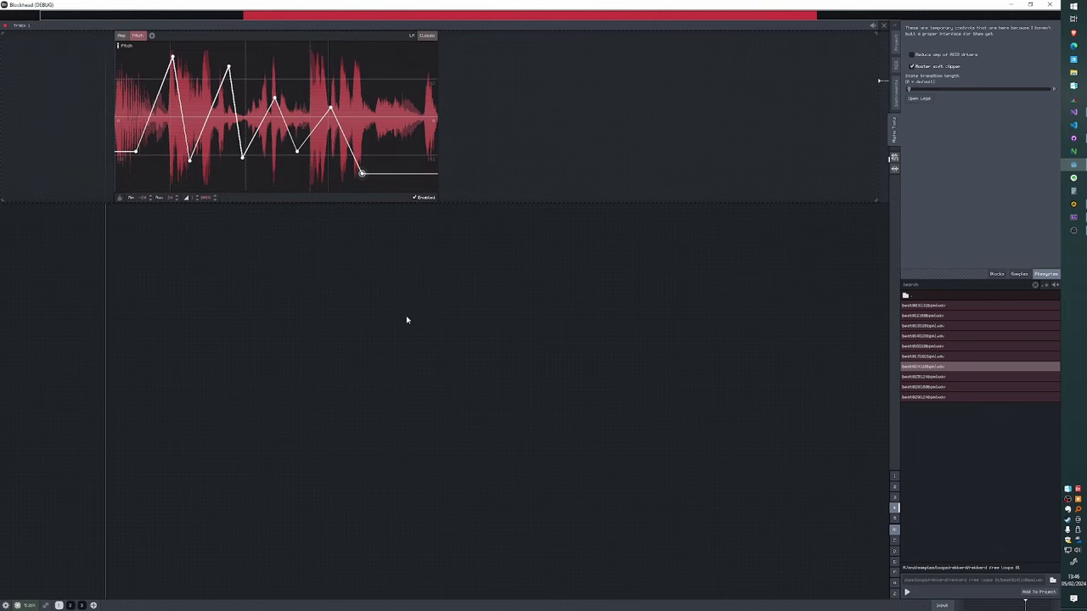
pyautogui.moveTo(492, 285); pyautogui.dragTo(223, 174)
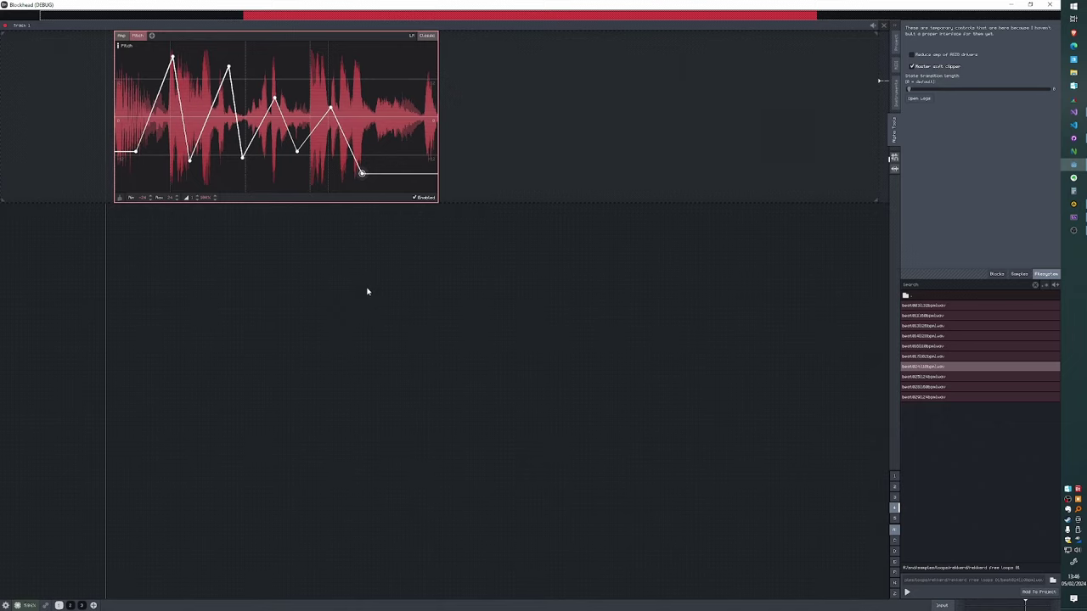
pyautogui.moveTo(627, 313); pyautogui.dragTo(192, 63)
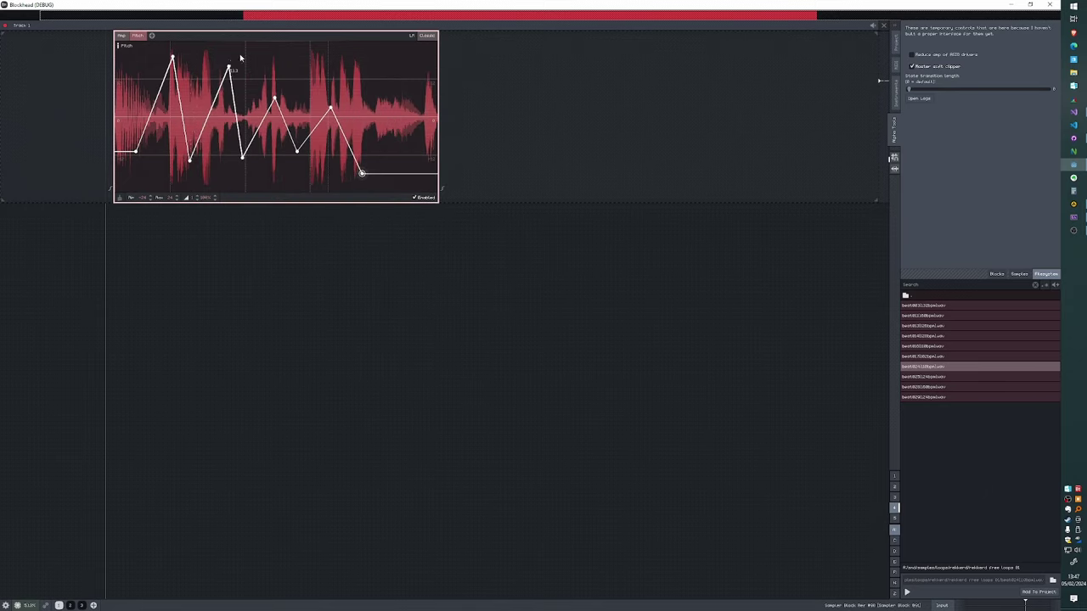
pyautogui.moveTo(521, 78); pyautogui.dragTo(276, 223)
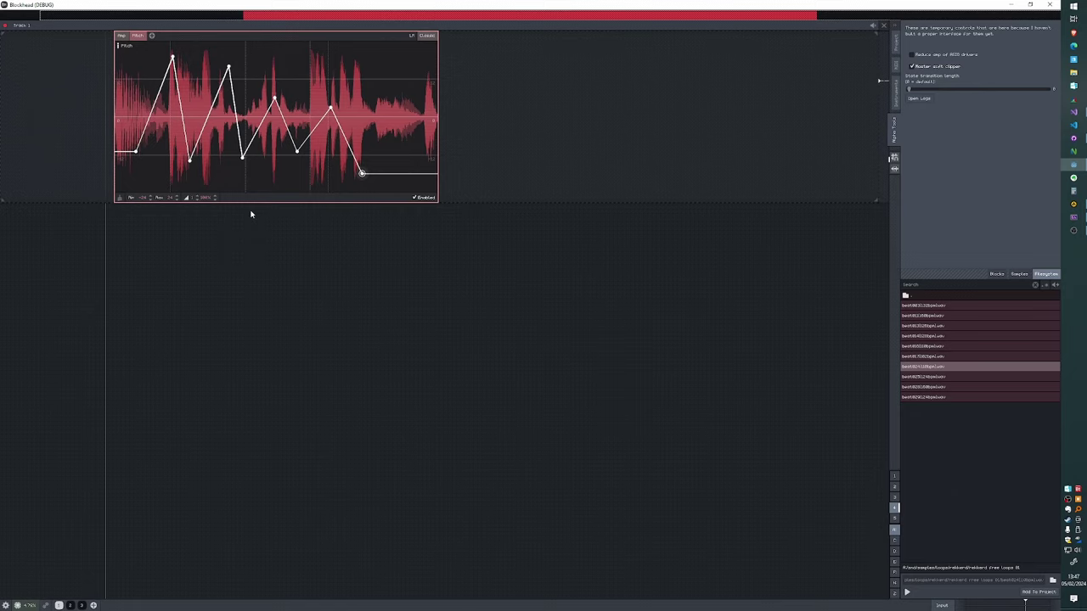
pyautogui.press('Delete')
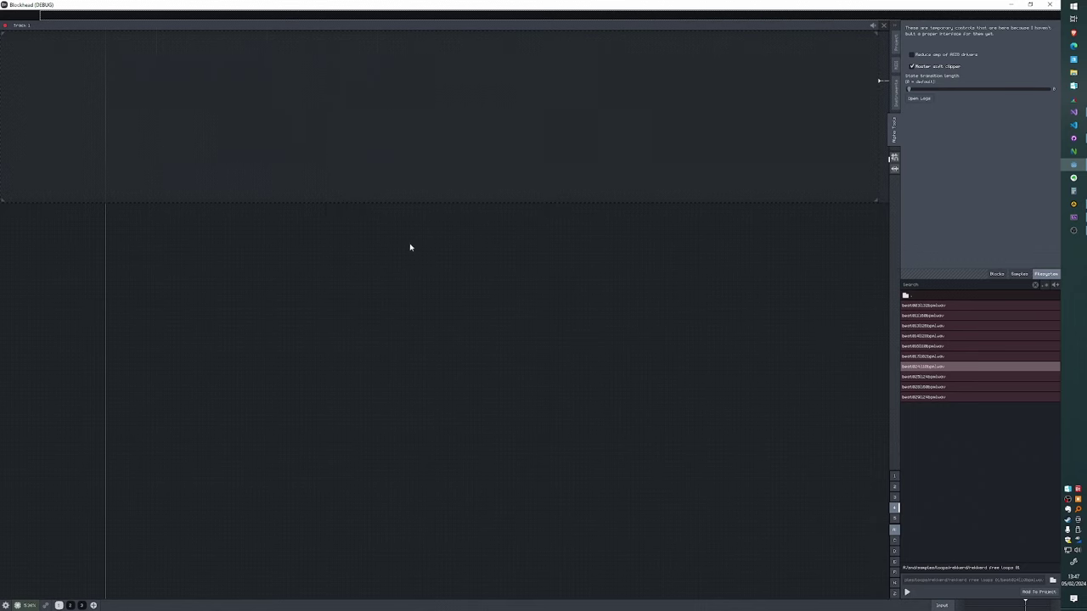
# Step: Load the bookmarked jazz-groove Drum_Hits folder and place Kick03.wav, a hat sample and a snare sample in sequence on Track 1
pyautogui.click(894, 497)
pyautogui.click(894, 487)
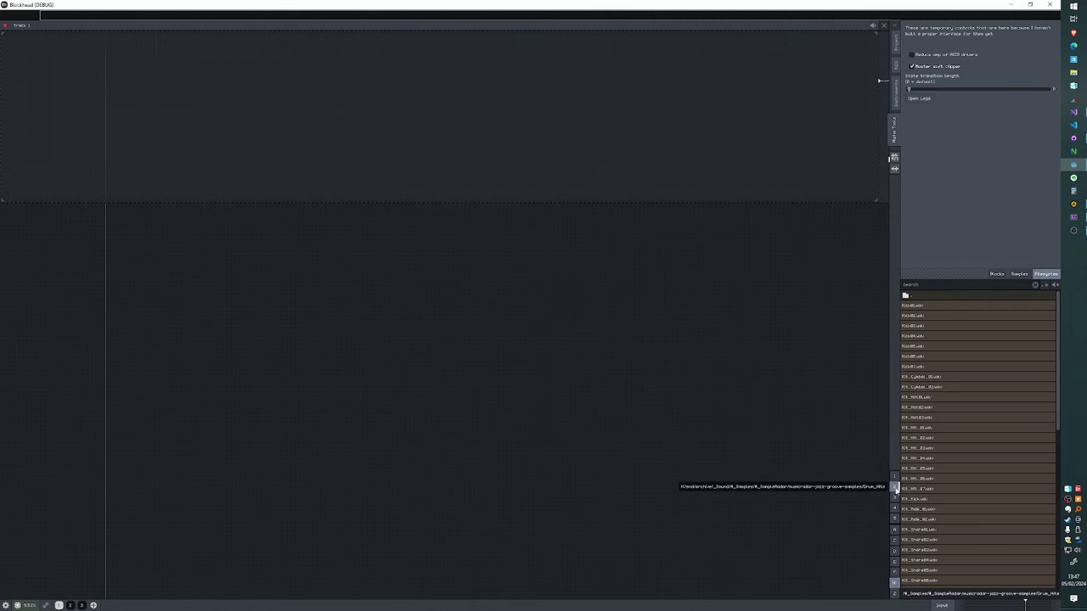
pyautogui.moveTo(955, 326); pyautogui.dragTo(255, 126)
pyautogui.moveTo(942, 407); pyautogui.dragTo(405, 152)
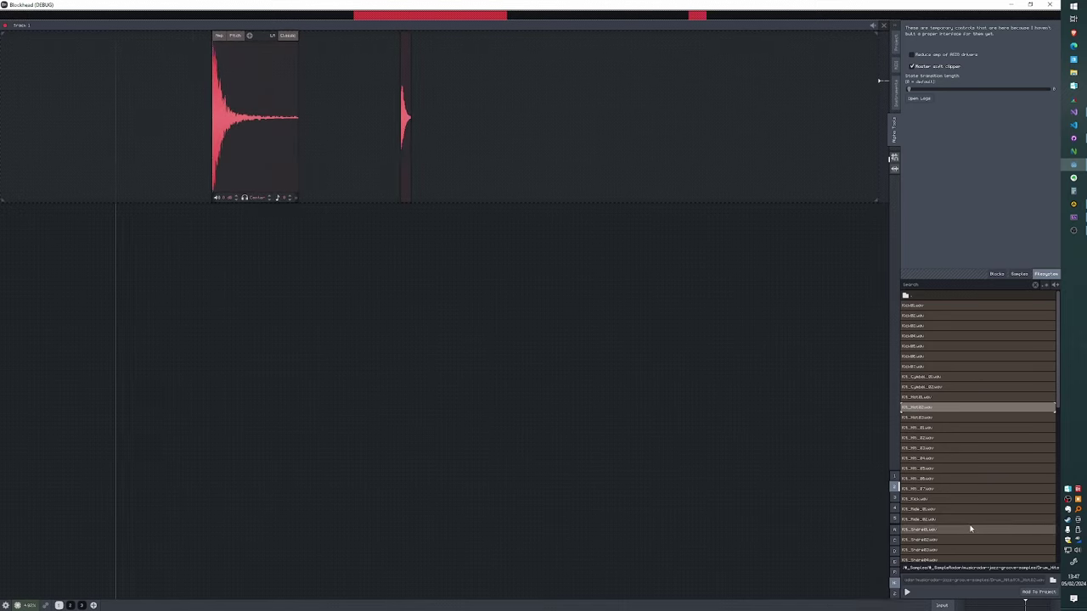
pyautogui.scroll(-3, 970, 526)
pyautogui.moveTo(943, 475); pyautogui.dragTo(451, 132)
# Step: Tighten the spacing of the drum pattern by moving the kick and snare blocks closer to the short hat block
pyautogui.scroll(2, 473, 251)
pyautogui.moveTo(72, 140); pyautogui.dragTo(235, 134)
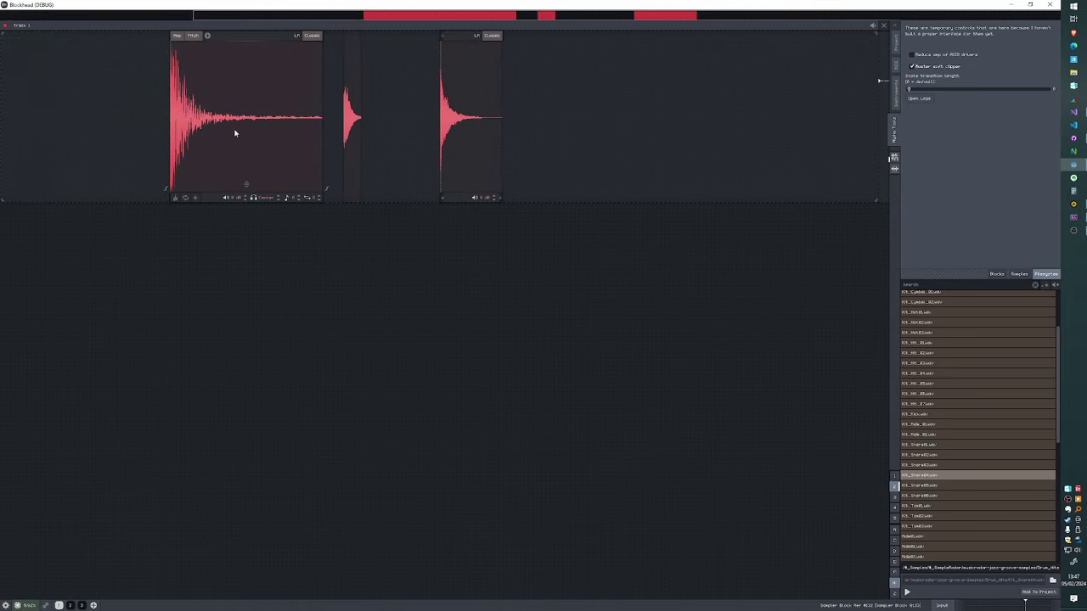
pyautogui.moveTo(457, 128); pyautogui.dragTo(410, 128)
# Step: Select all three drum sample blocks and group them into a single macro block
pyautogui.moveTo(401, 234); pyautogui.dragTo(539, 241)
pyautogui.scroll(2, 551, 251)
pyautogui.scroll(-2, 551, 250)
pyautogui.moveTo(653, 289); pyautogui.dragTo(429, 144)
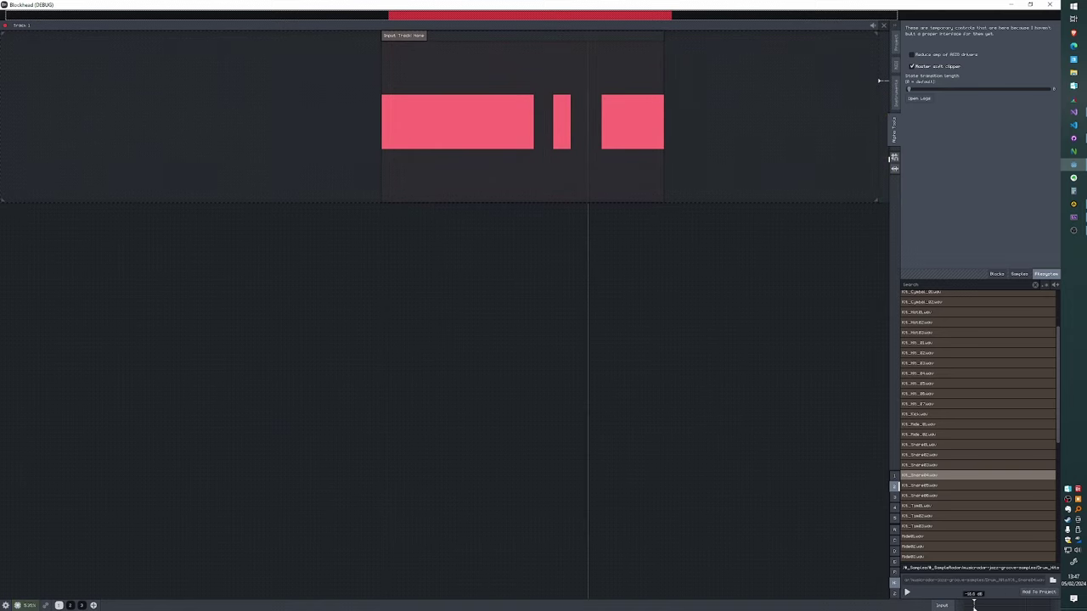
# Step: Open the macro block to view the drum samples inside it and return to the default workspace
pyautogui.click(534, 120)
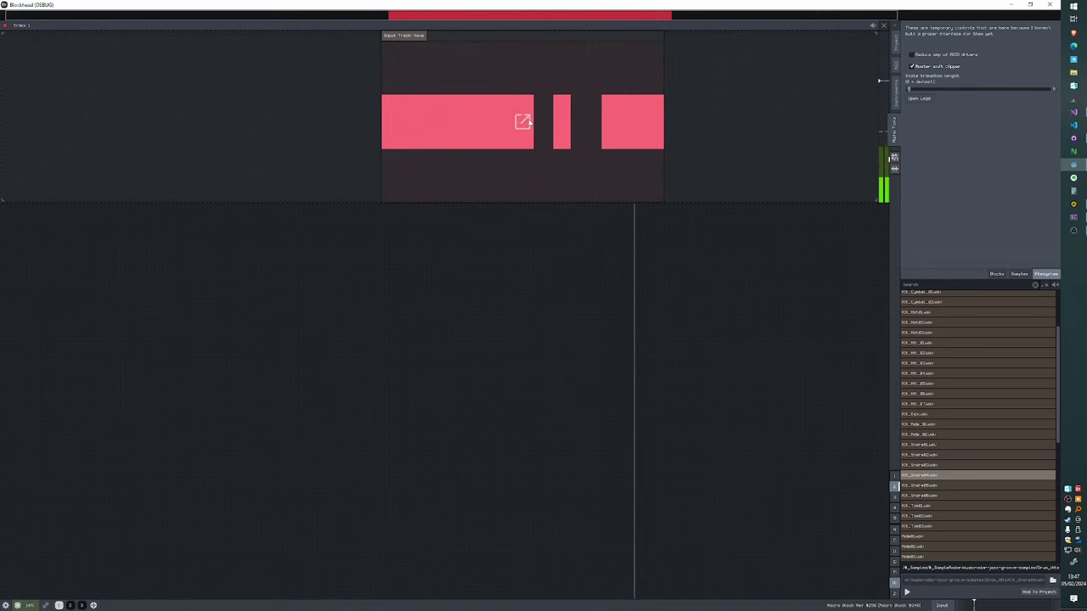
pyautogui.click(523, 122)
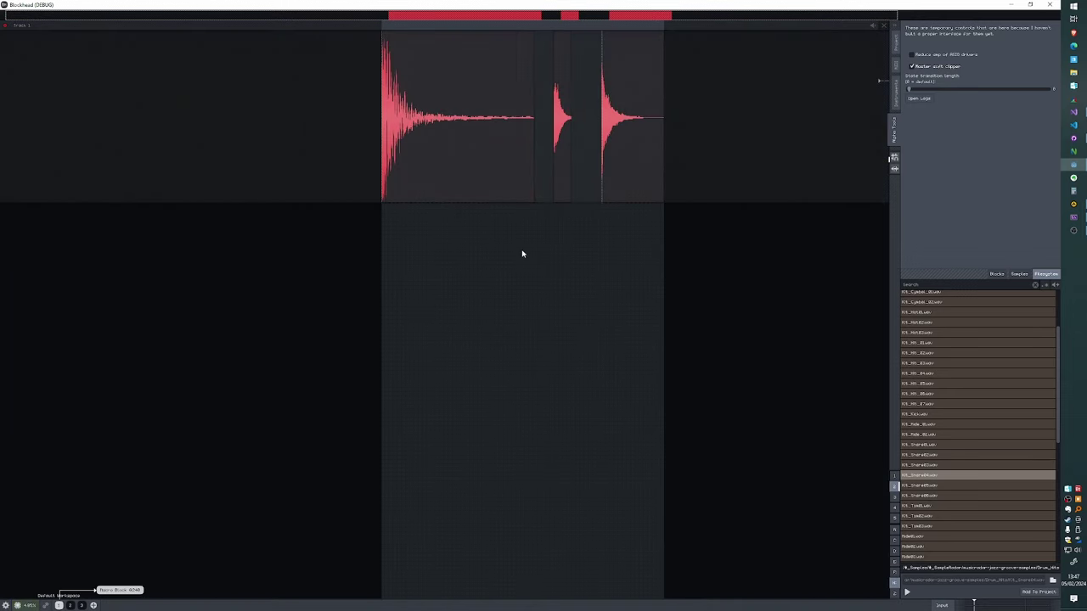
pyautogui.click(665, 230)
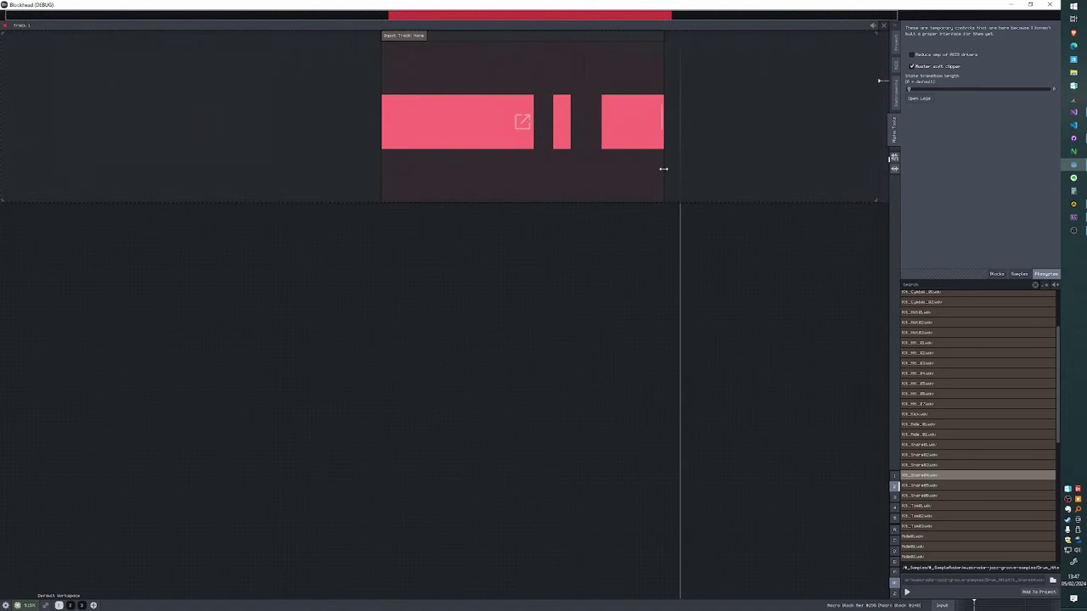
# Step: Squash the macro block to about a third of its length and play it back
pyautogui.moveTo(662, 169); pyautogui.dragTo(478, 157)
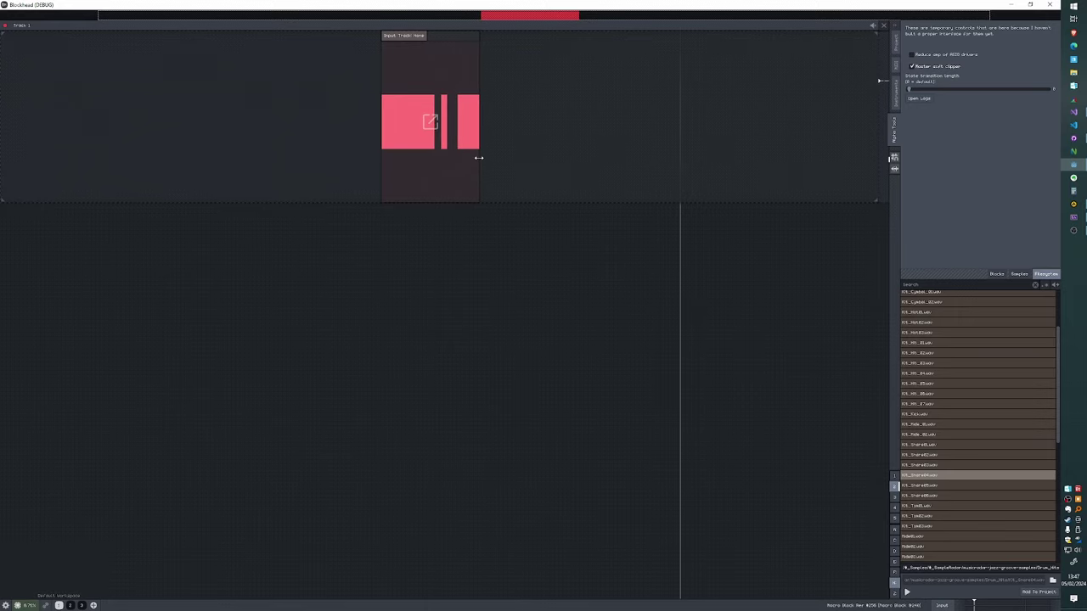
pyautogui.press('space')
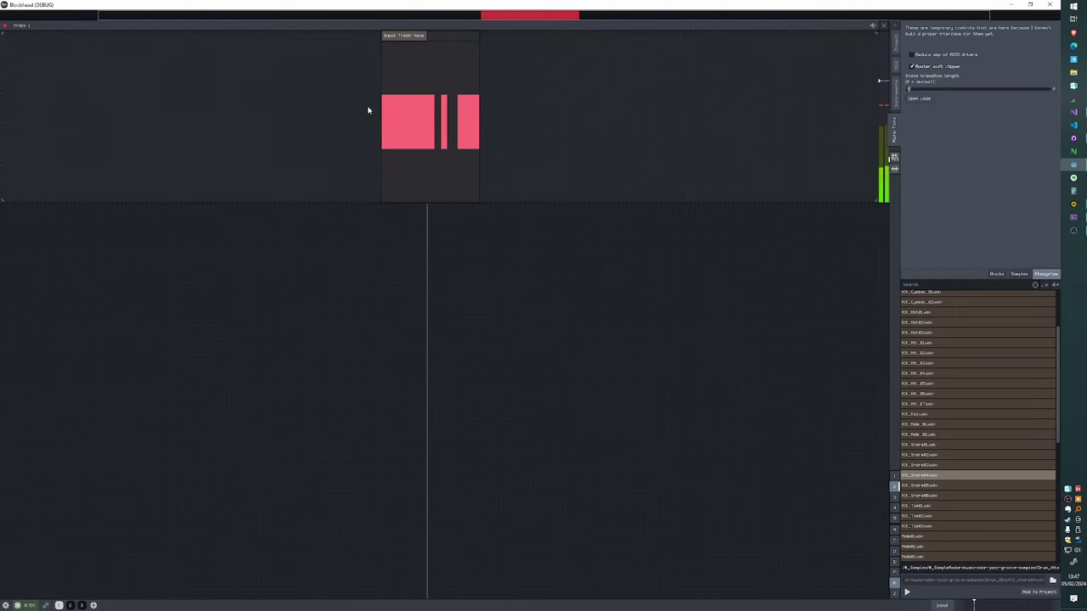
pyautogui.press('space')
# Step: Open the squashed macro block twice to examine how its inner sample blocks are scaled, returning to the default workspace each time
pyautogui.click(429, 127)
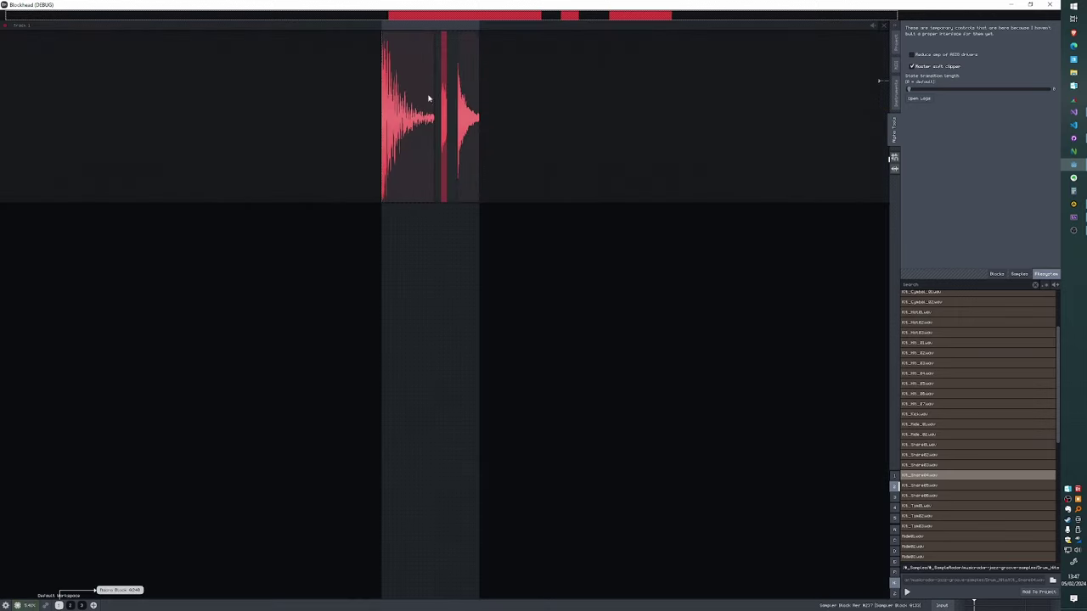
pyautogui.press('Escape')
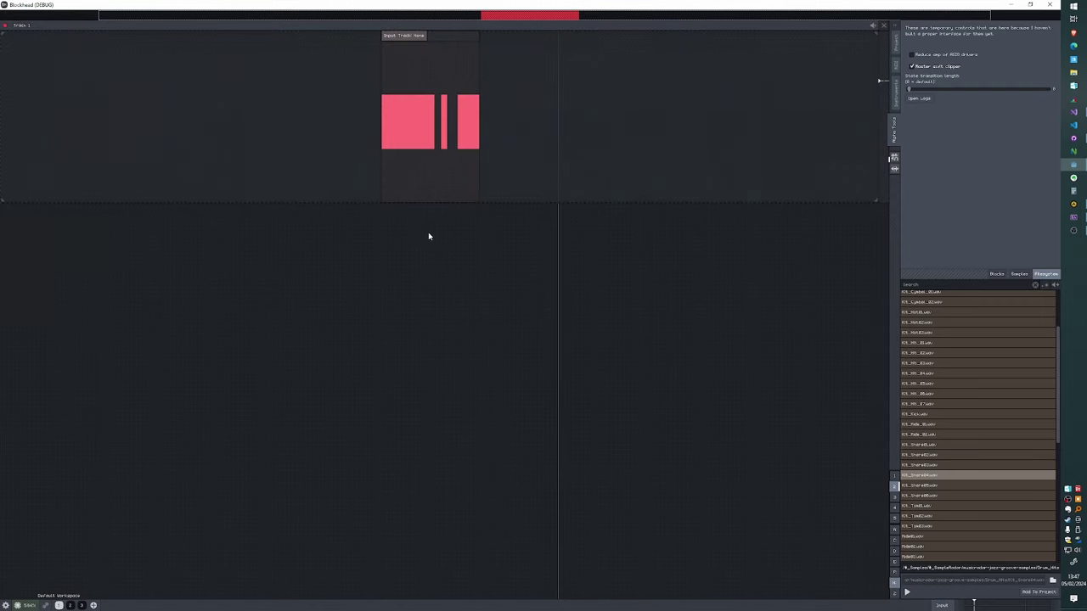
pyautogui.click(431, 124)
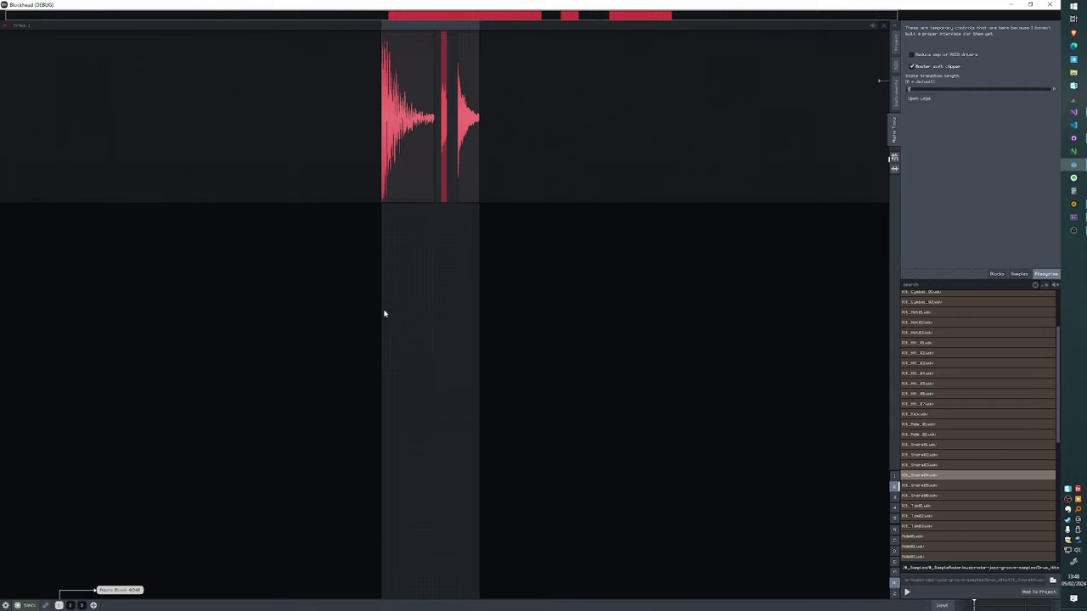
pyautogui.press('Escape')
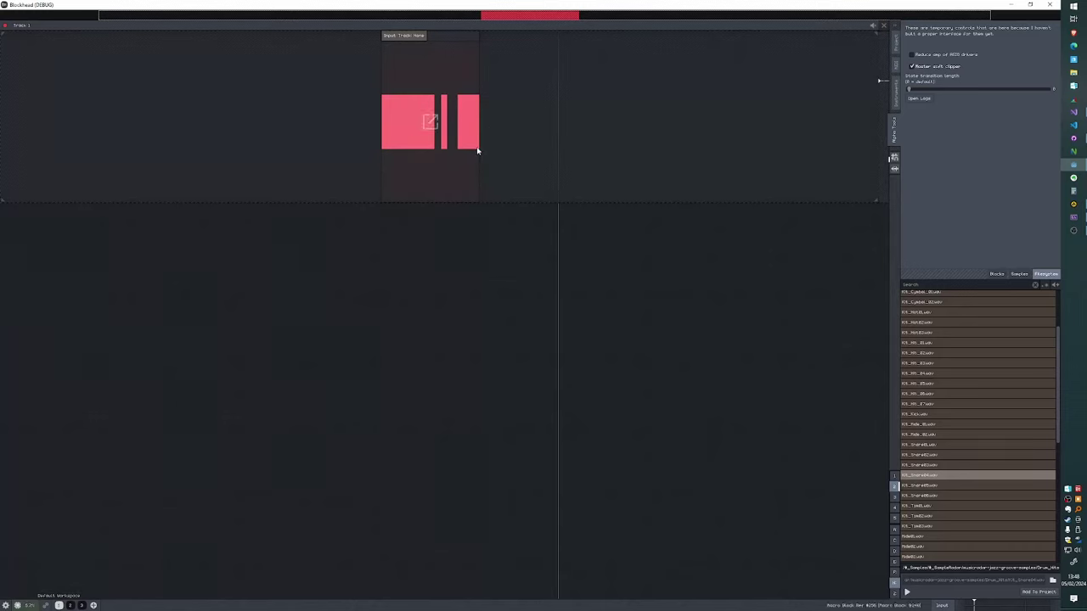
# Step: Stretch the macro block nearly back to its original length and squash it to just over half of that, playing back each length
pyautogui.moveTo(477, 150); pyautogui.dragTo(658, 153)
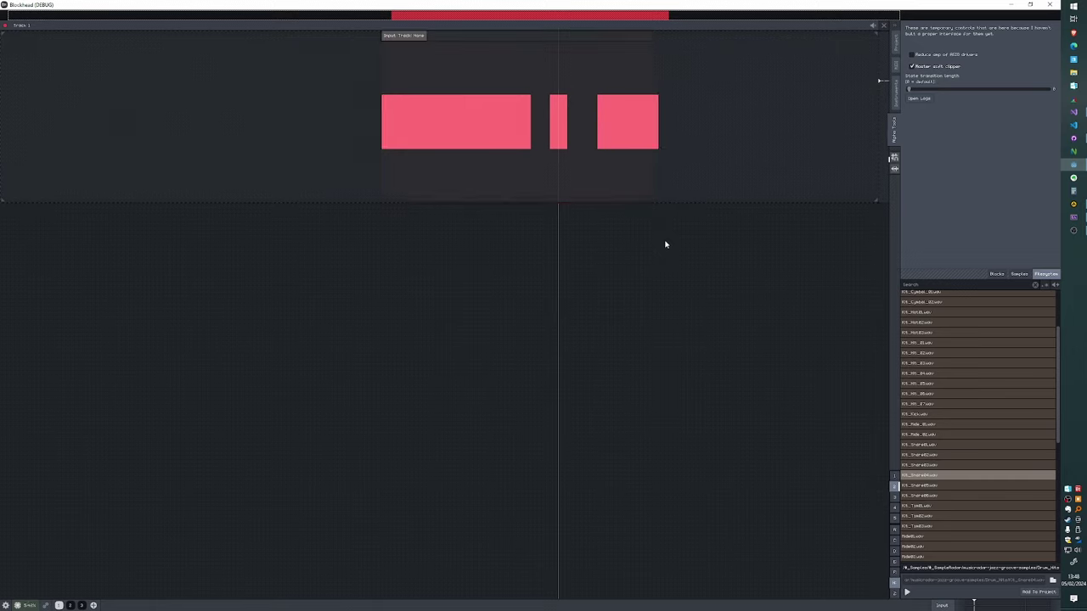
pyautogui.press('space')
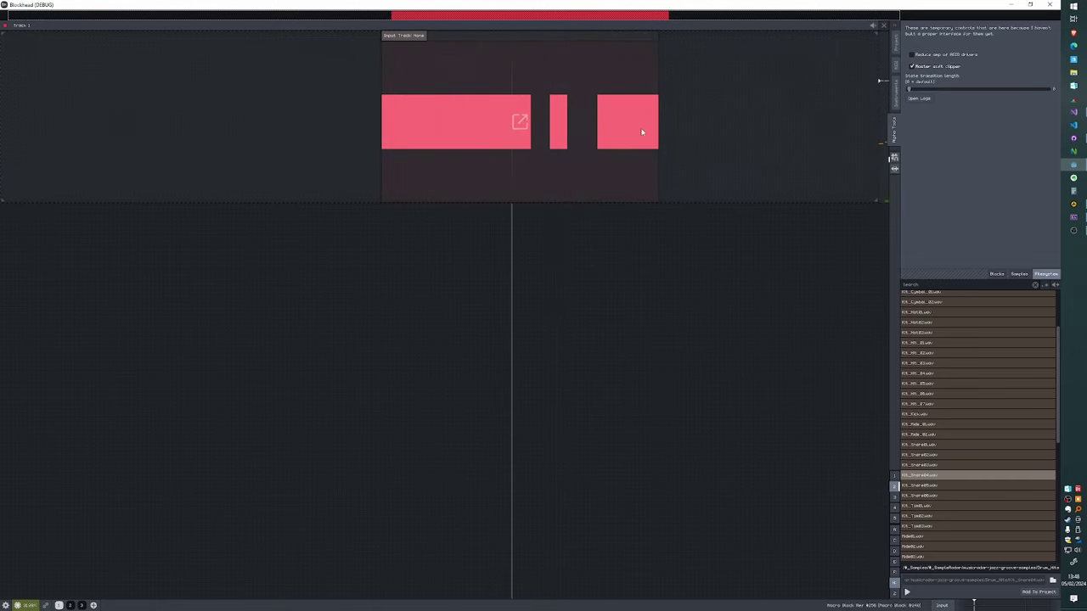
pyautogui.press('space')
pyautogui.moveTo(658, 130); pyautogui.dragTo(535, 127)
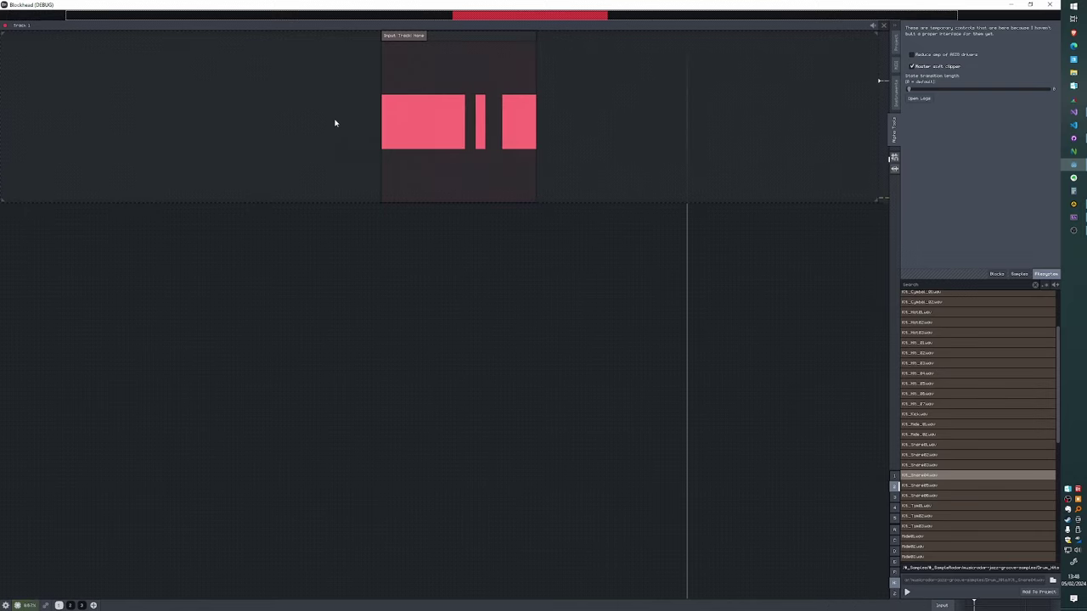
pyautogui.press('space')
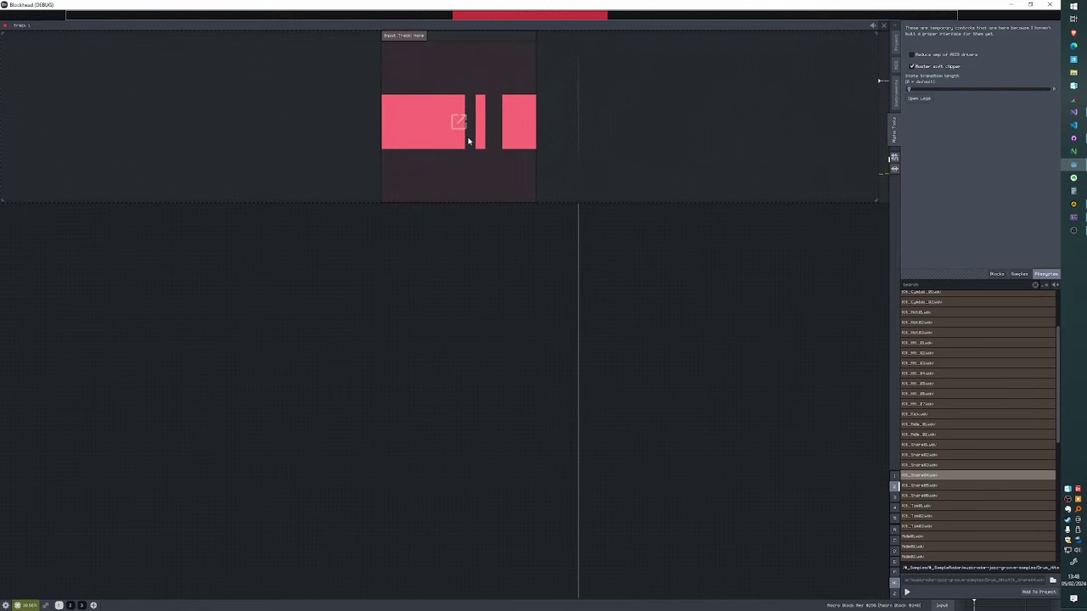
# Step: Stretch the macro block by about a third of its length and play it back
pyautogui.moveTo(536, 114); pyautogui.dragTo(590, 140)
pyautogui.click(381, 113)
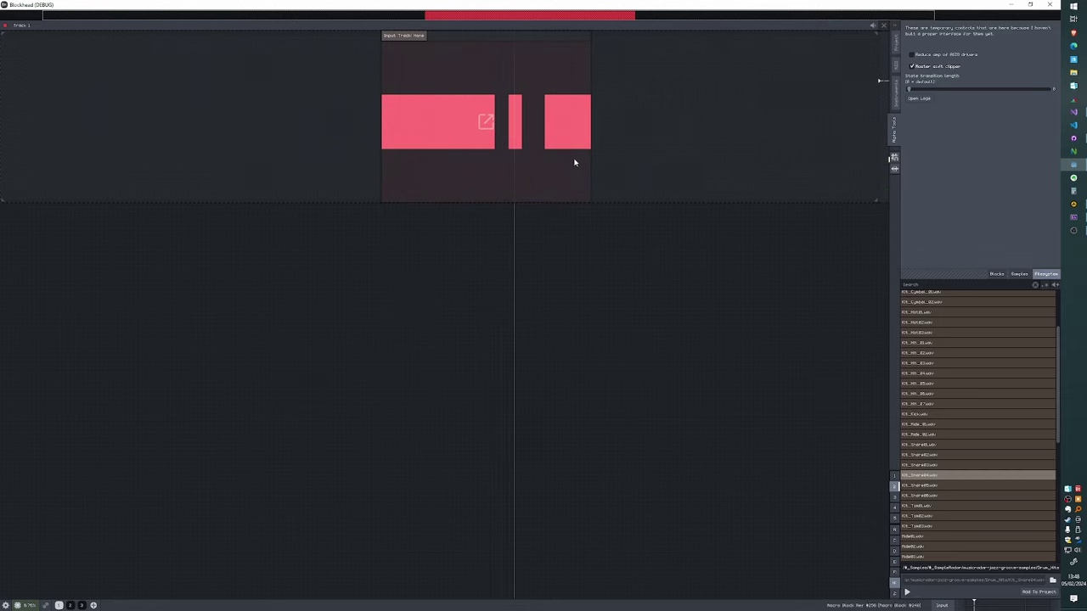
# Step: Inside the macro block, extend its end to about double the length and group the two shorter samples into a nested macro block
pyautogui.click(486, 124)
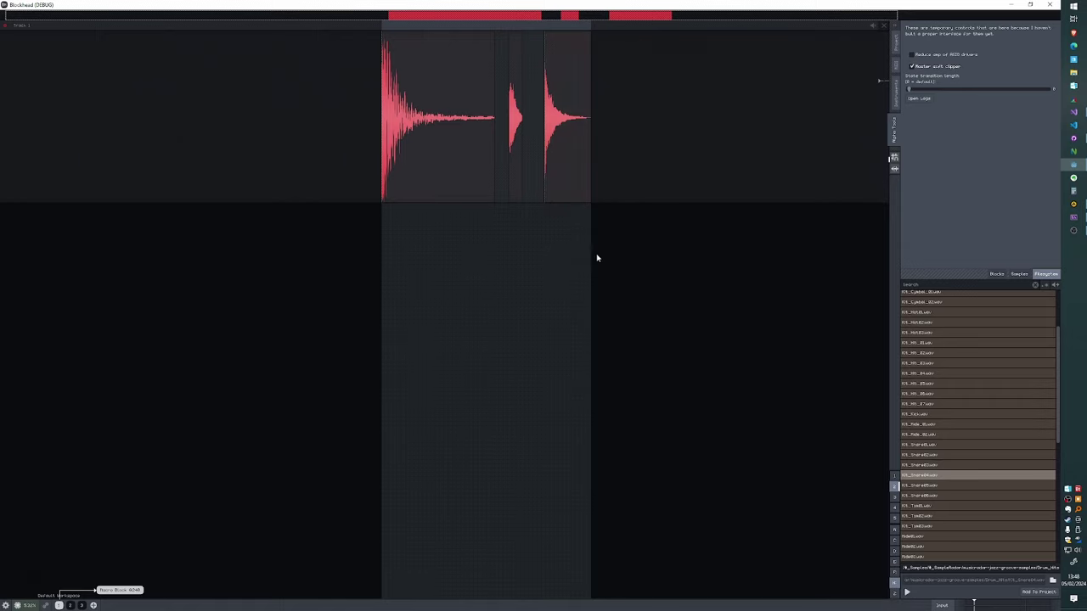
pyautogui.moveTo(592, 257); pyautogui.dragTo(822, 240)
pyautogui.moveTo(689, 273); pyautogui.dragTo(644, 116)
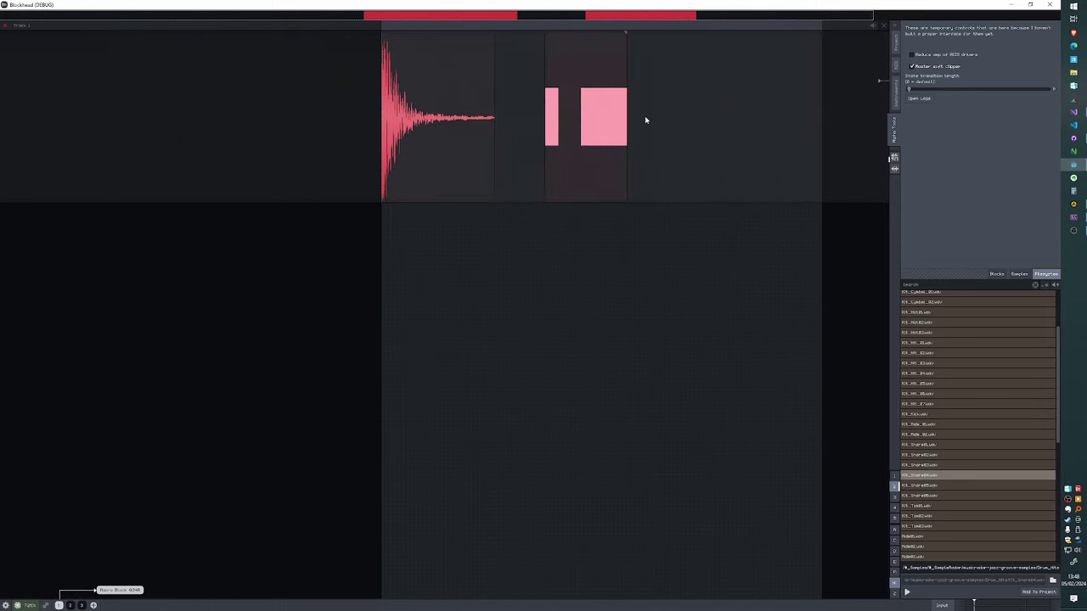
pyautogui.moveTo(558, 165)
pyautogui.scroll(2, 559, 165)
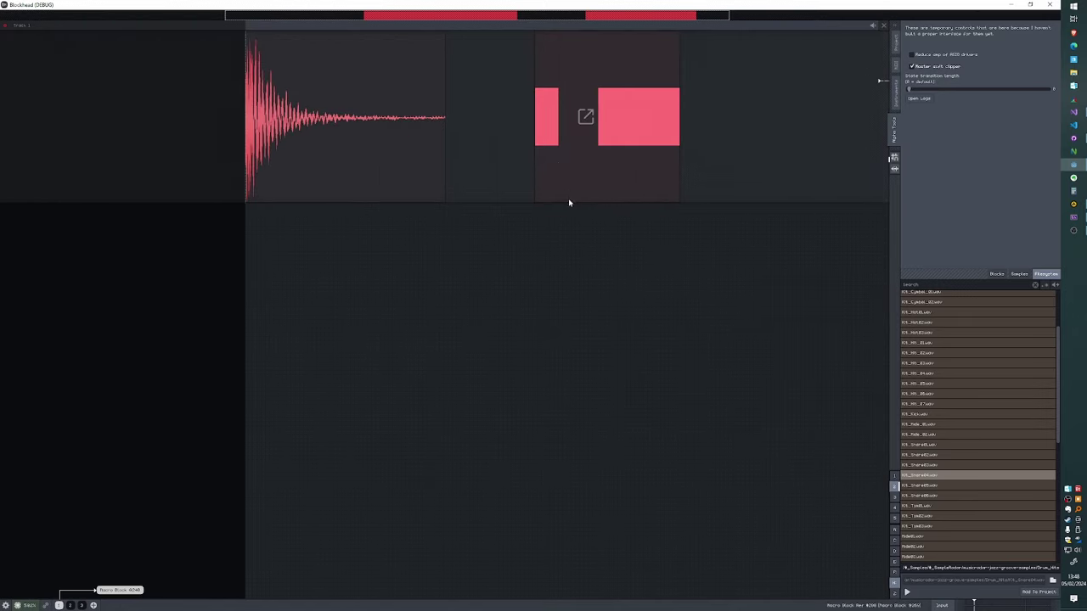
pyautogui.scroll(-2, 572, 237)
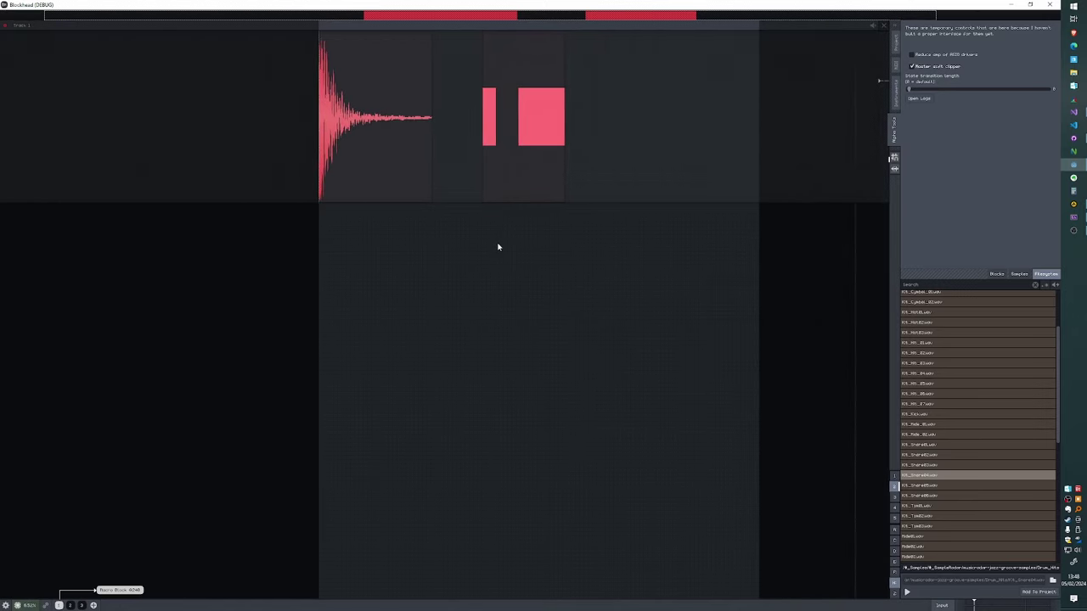
# Step: Play back the extended macro block from the default workspace and open it to view its contents
pyautogui.press('Escape')
pyautogui.press('space')
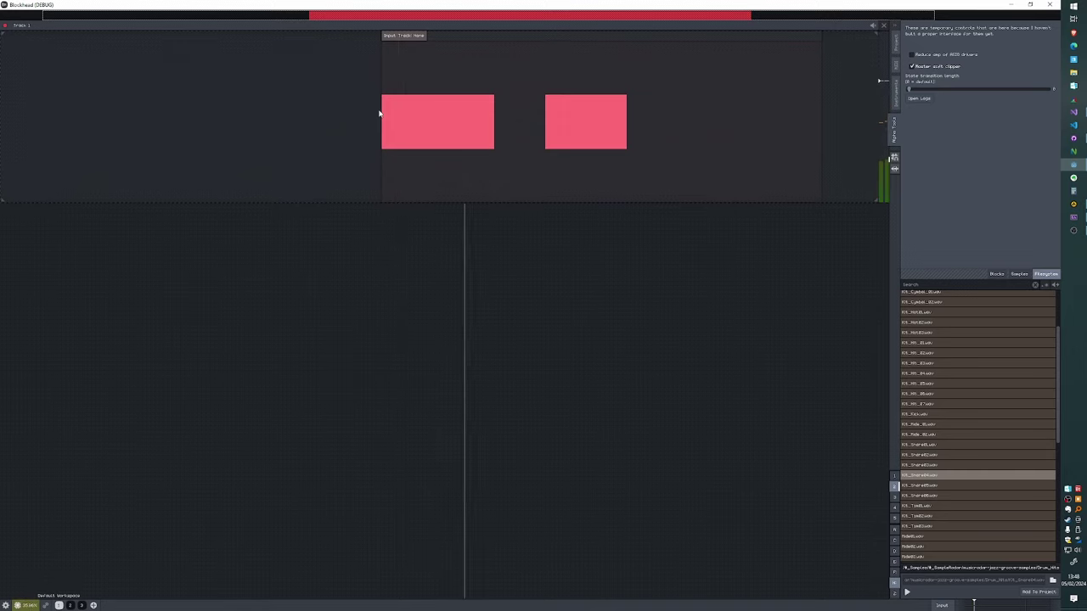
pyautogui.click(602, 122)
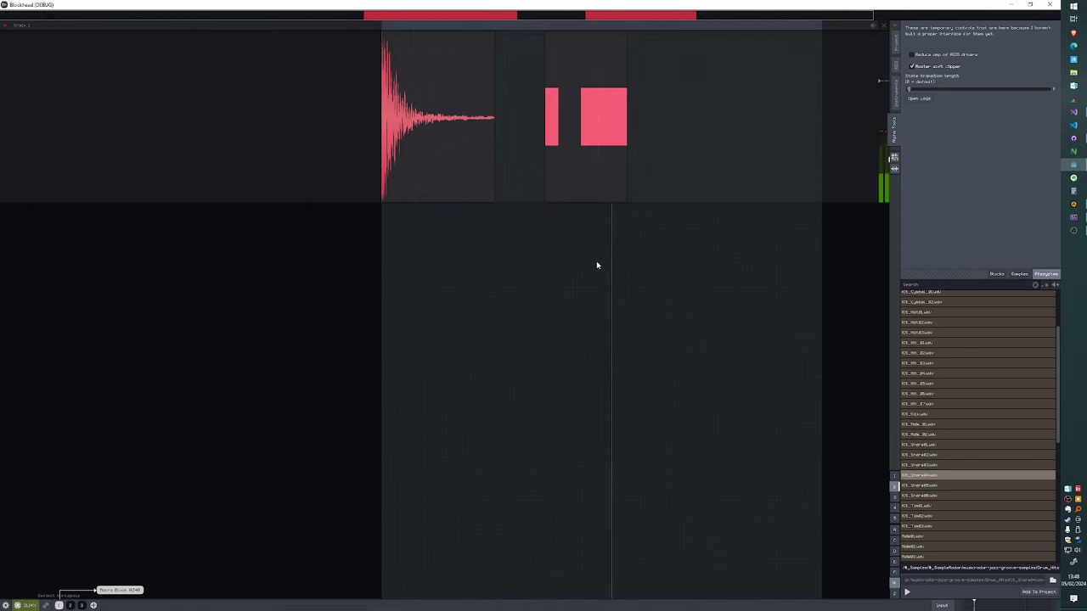
# Step: Return to the default workspace, squash the outer macro block to about three quarters of its length and play it back
pyautogui.press('Escape')
pyautogui.moveTo(819, 131); pyautogui.dragTo(708, 130)
pyautogui.press('space')
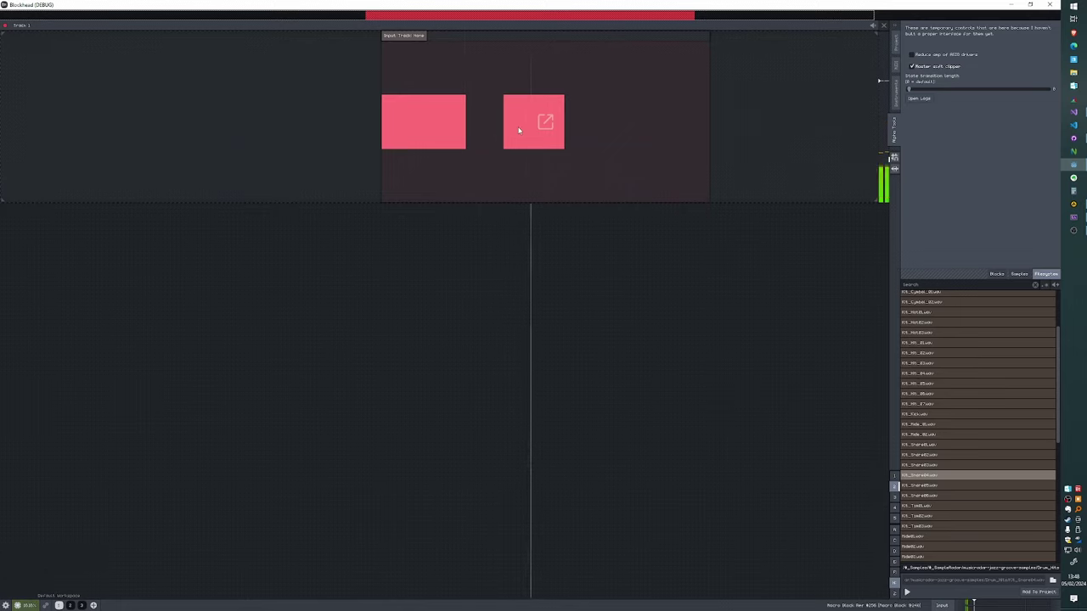
# Step: Open the squashed outer macro block and its nested macro block to examine how the inner samples are scaled
pyautogui.click(544, 121)
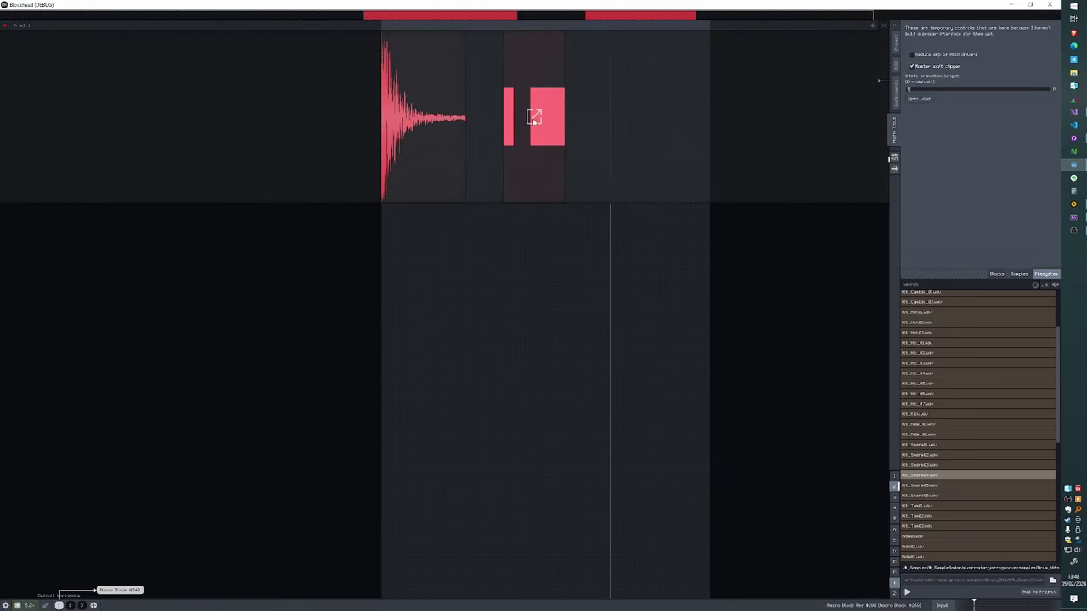
pyautogui.click(533, 118)
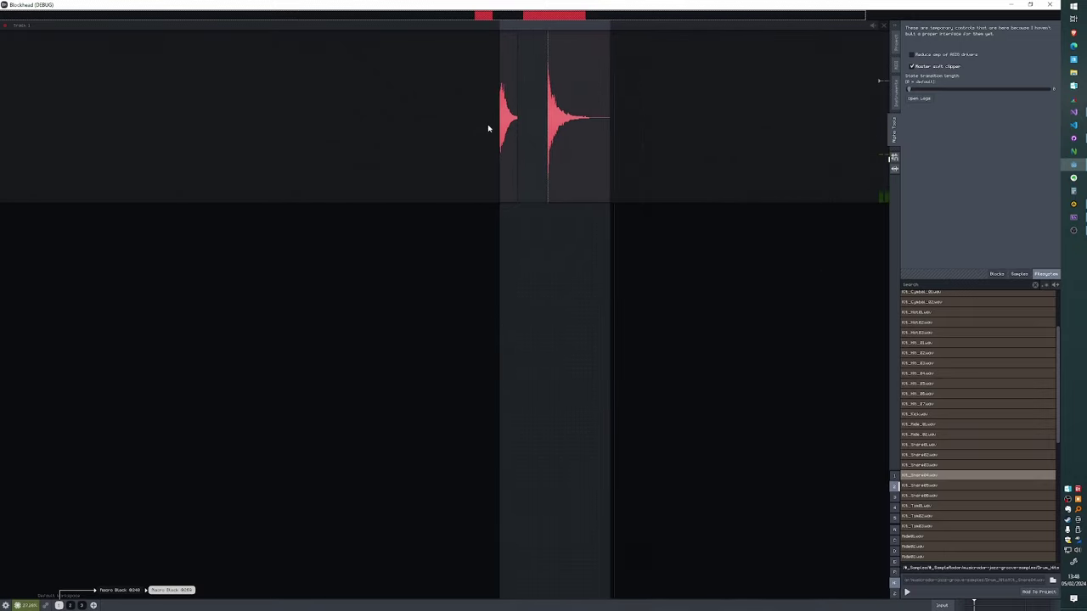
pyautogui.scroll(3, 561, 242)
pyautogui.moveTo(536, 241); pyautogui.dragTo(422, 246)
pyautogui.press('Escape')
# Step: Select and play back the nested macro block, reopen it to check its samples, and return to the default workspace
pyautogui.click(549, 137)
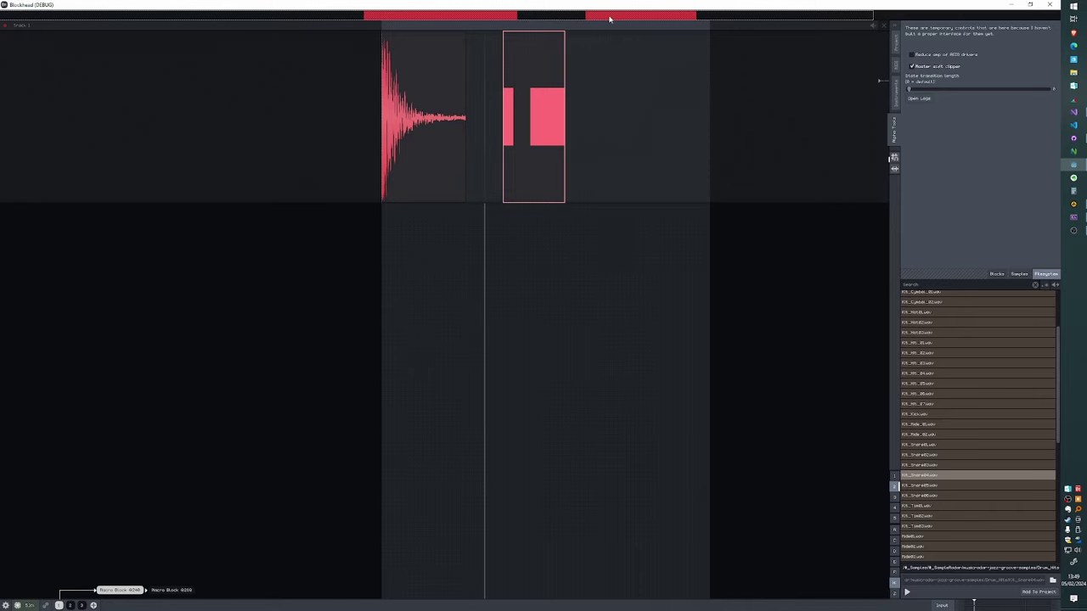
pyautogui.press('space')
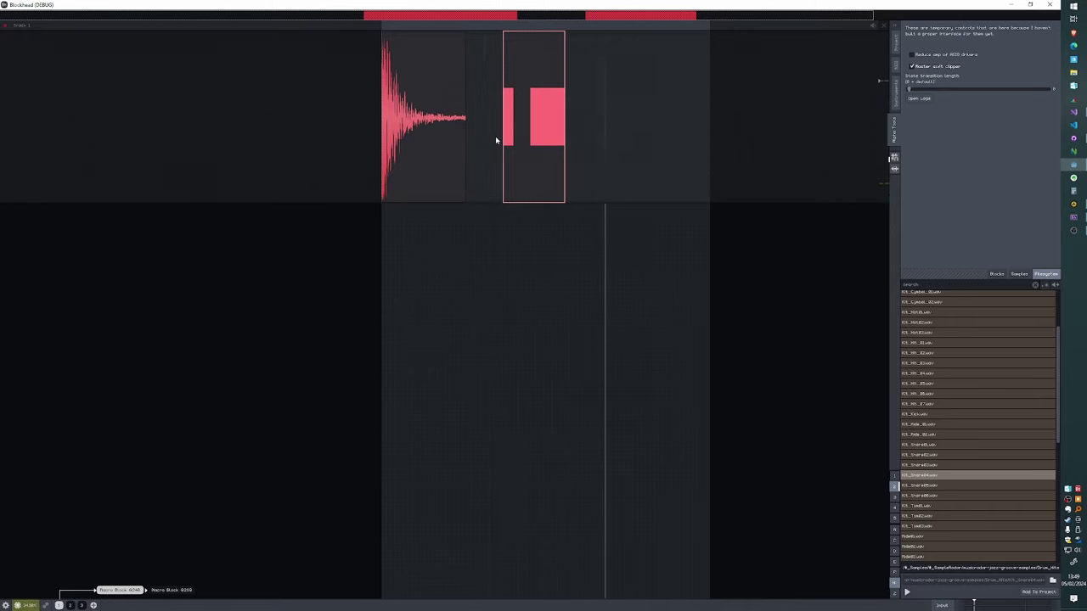
pyautogui.doubleClick(529, 116)
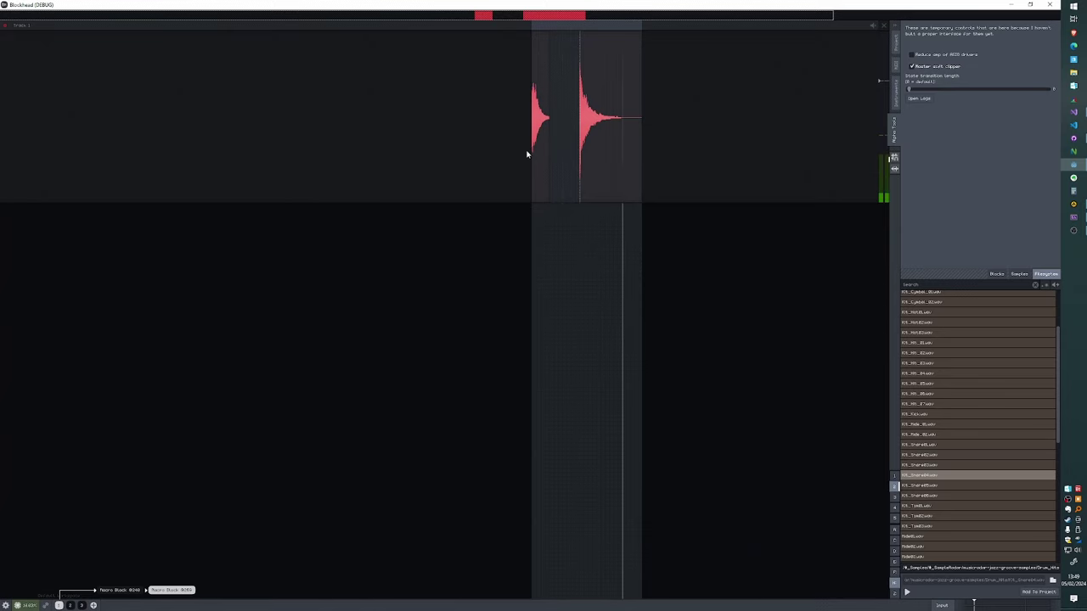
pyautogui.press('Escape')
pyautogui.press('Escape')
# Step: Place a second instance of the nested macro block from the project's blocks on the track, after the outer macro block
pyautogui.moveTo(572, 242); pyautogui.dragTo(306, 244)
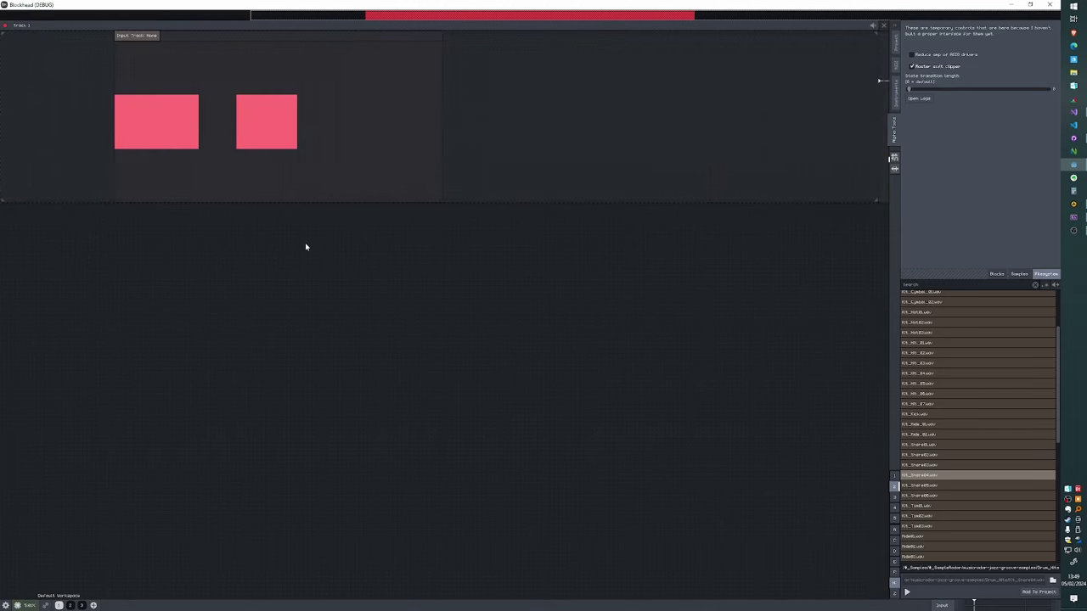
pyautogui.scroll(-2, 392, 284)
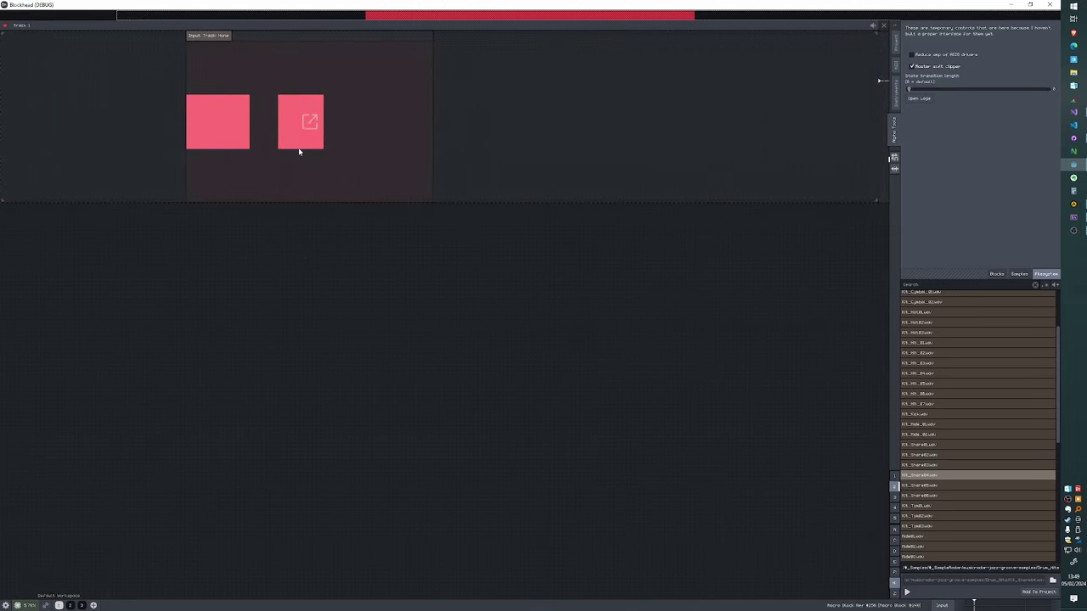
pyautogui.click(997, 274)
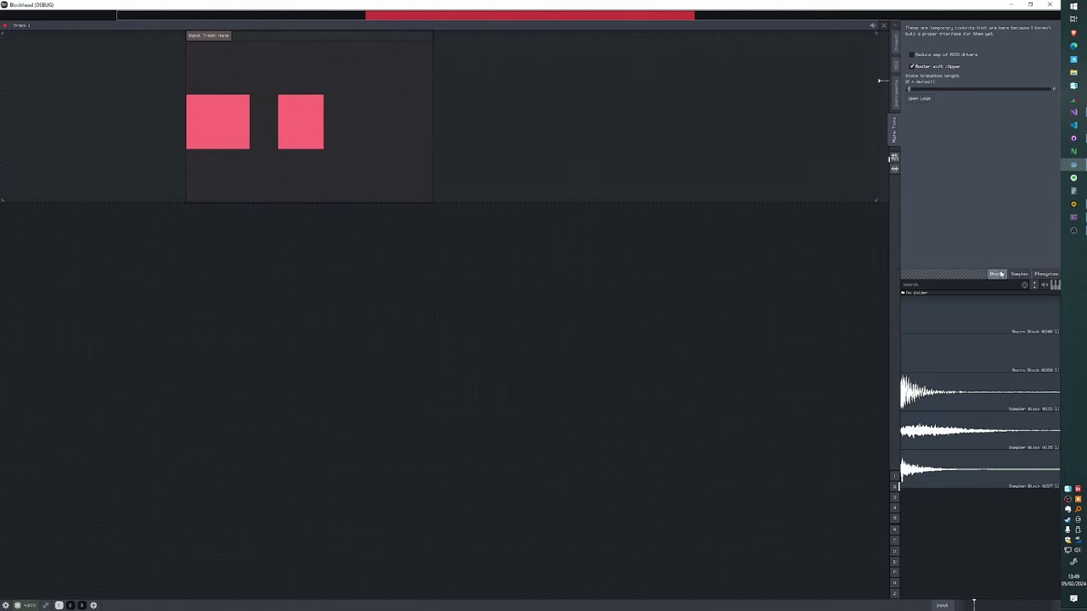
pyautogui.click(311, 122)
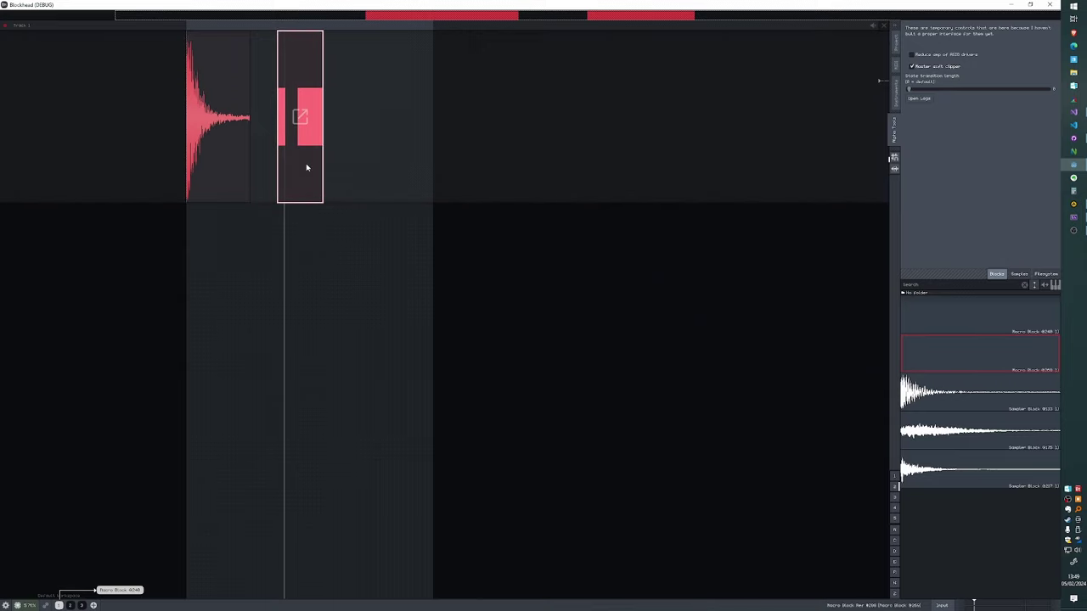
pyautogui.click(481, 228)
pyautogui.moveTo(996, 362); pyautogui.dragTo(594, 119)
# Step: Move the second sample closer to the first inside the new instance, and check the linked instance inside the outer macro block
pyautogui.click(591, 124)
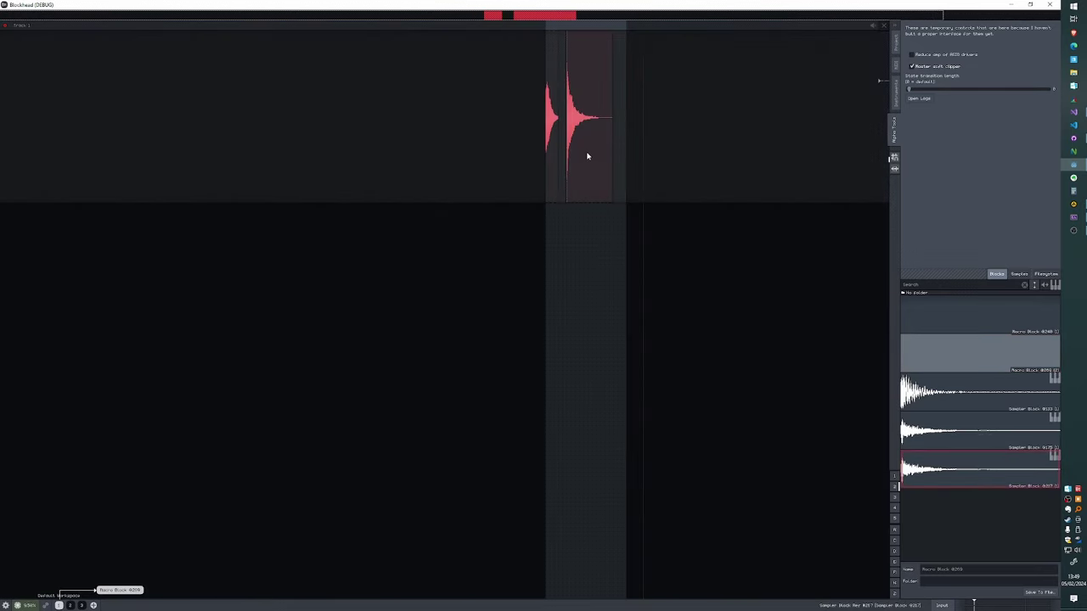
pyautogui.press('Escape')
pyautogui.click(310, 121)
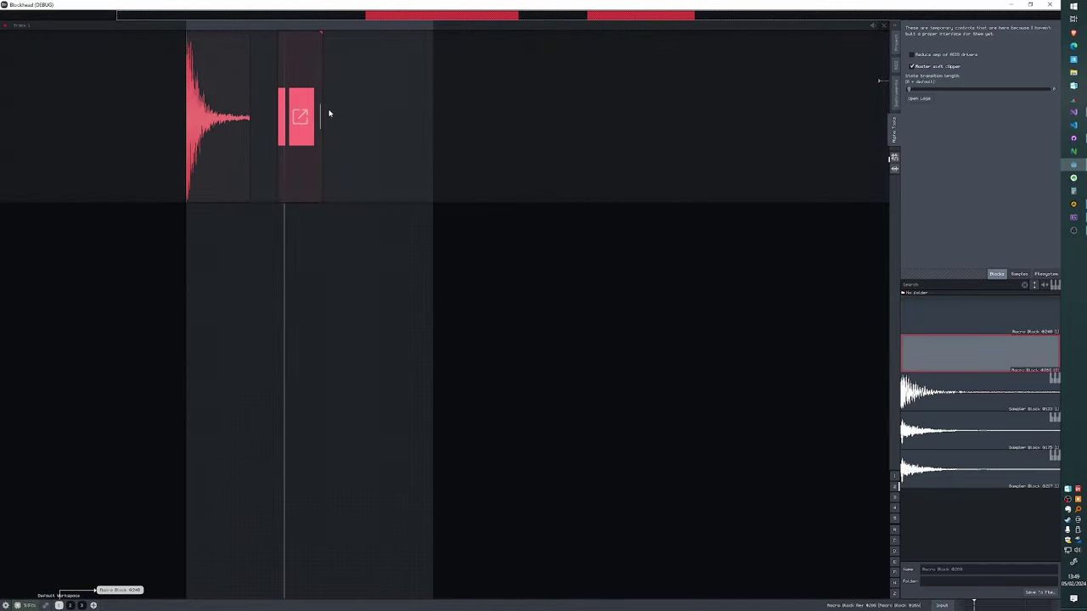
# Step: Move the second sample to its own track inside the nested macro block, and check the change in the separately placed instance
pyautogui.click(301, 117)
pyautogui.press('Escape')
pyautogui.press('Escape')
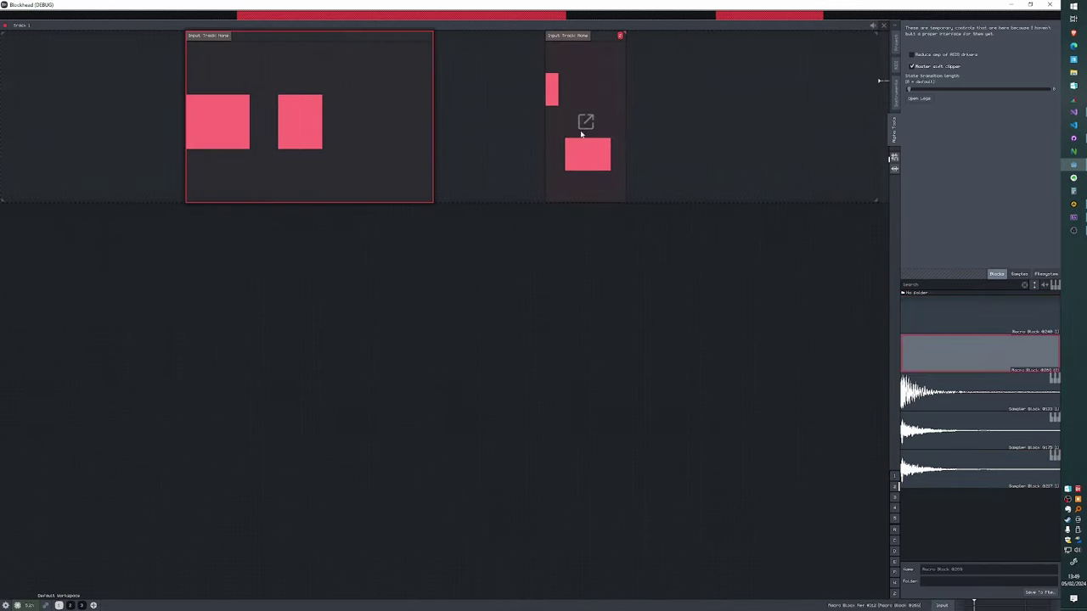
pyautogui.click(584, 129)
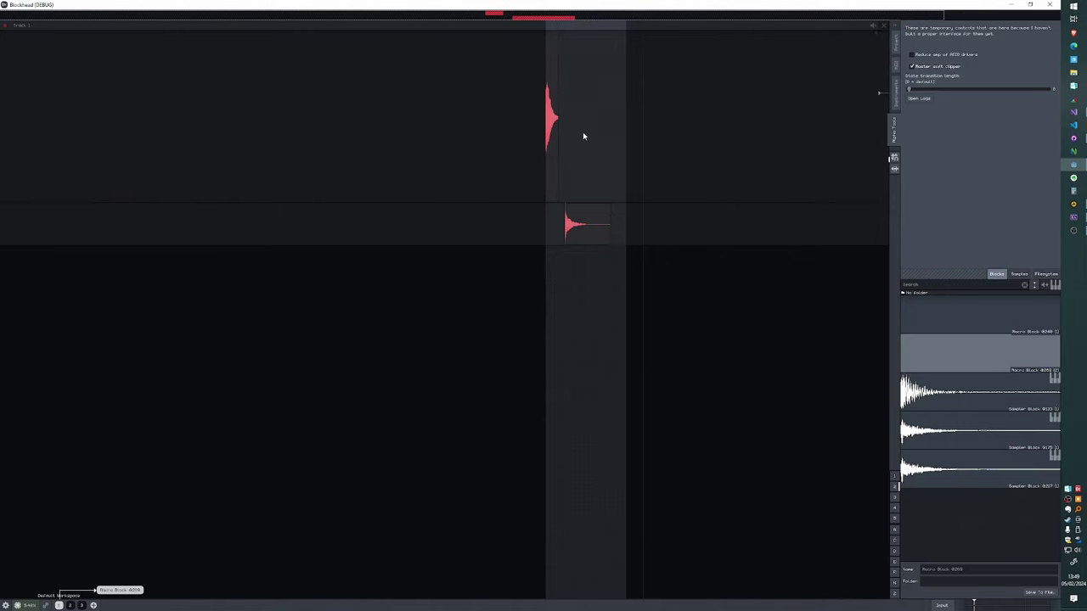
pyautogui.press('Escape')
# Step: Play back the placed instance, and open the outer and nested macro blocks to compare how each instance is scaled
pyautogui.press('space')
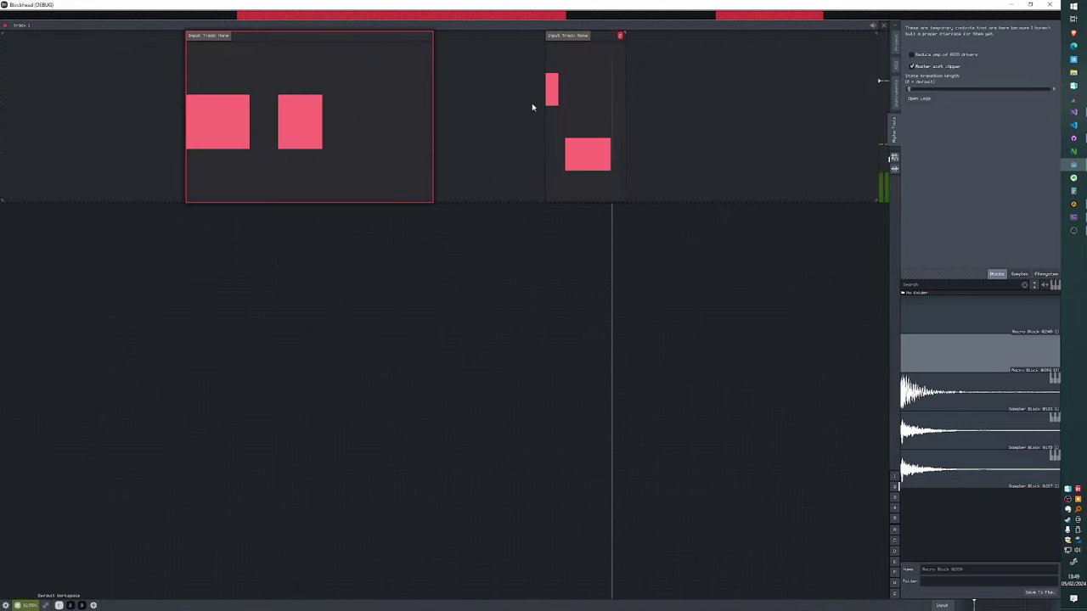
pyautogui.click(316, 120)
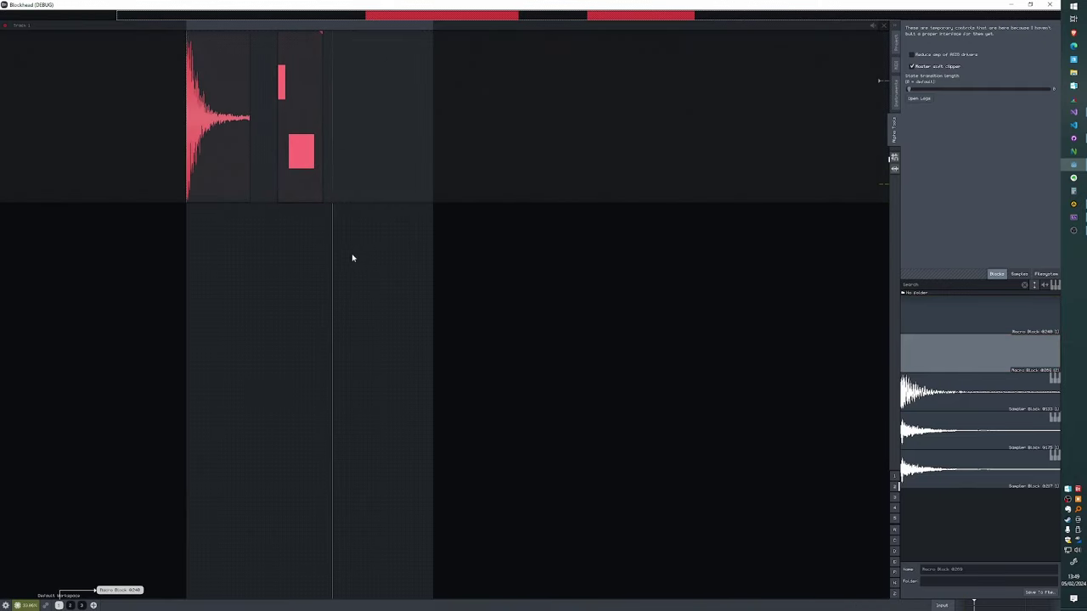
pyautogui.press('Escape')
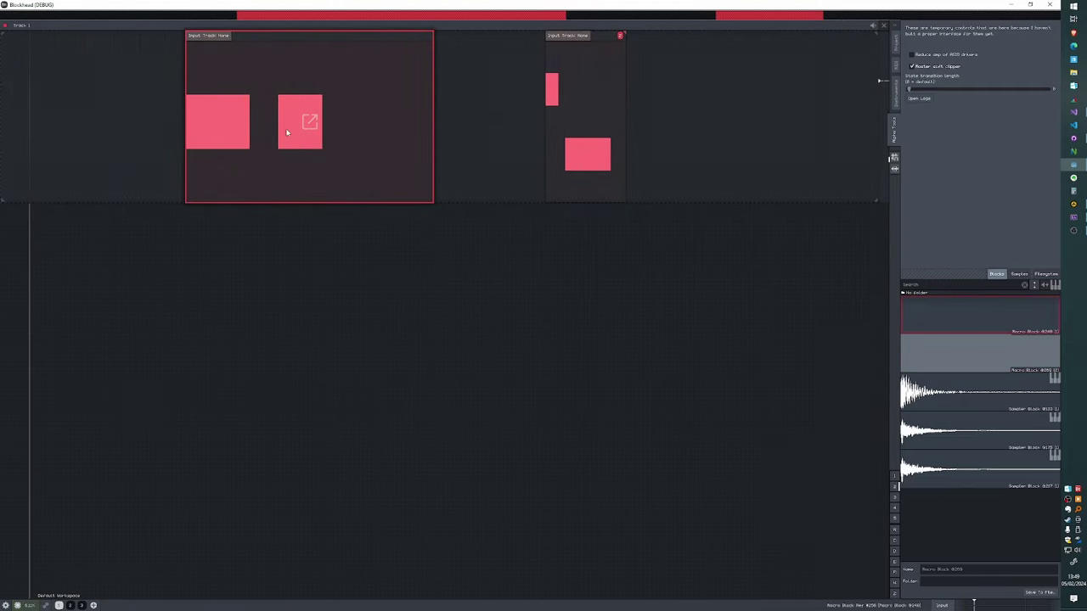
pyautogui.click(316, 119)
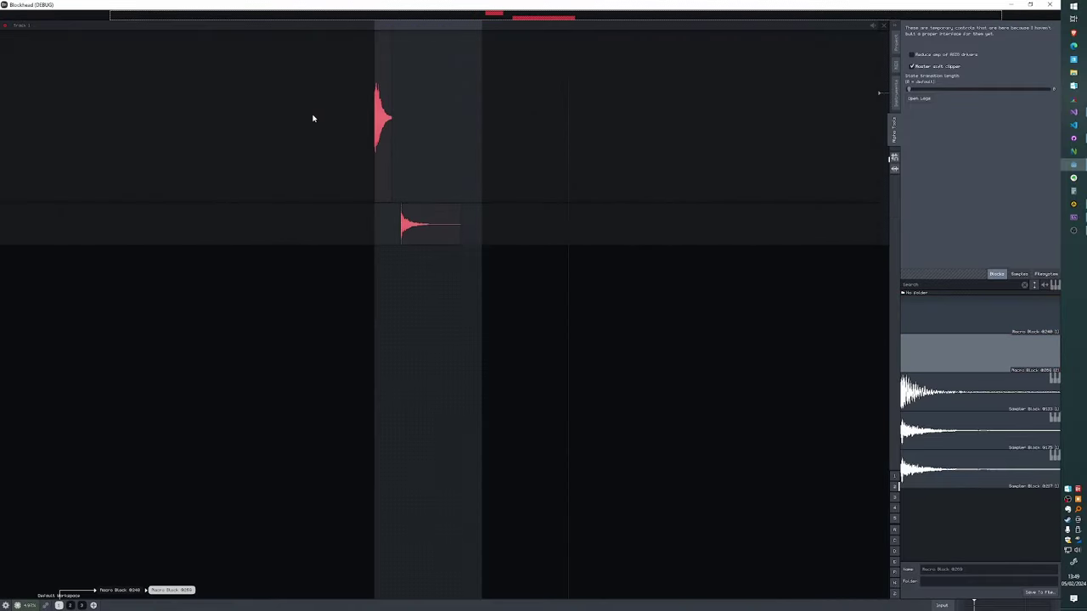
pyautogui.press('Escape')
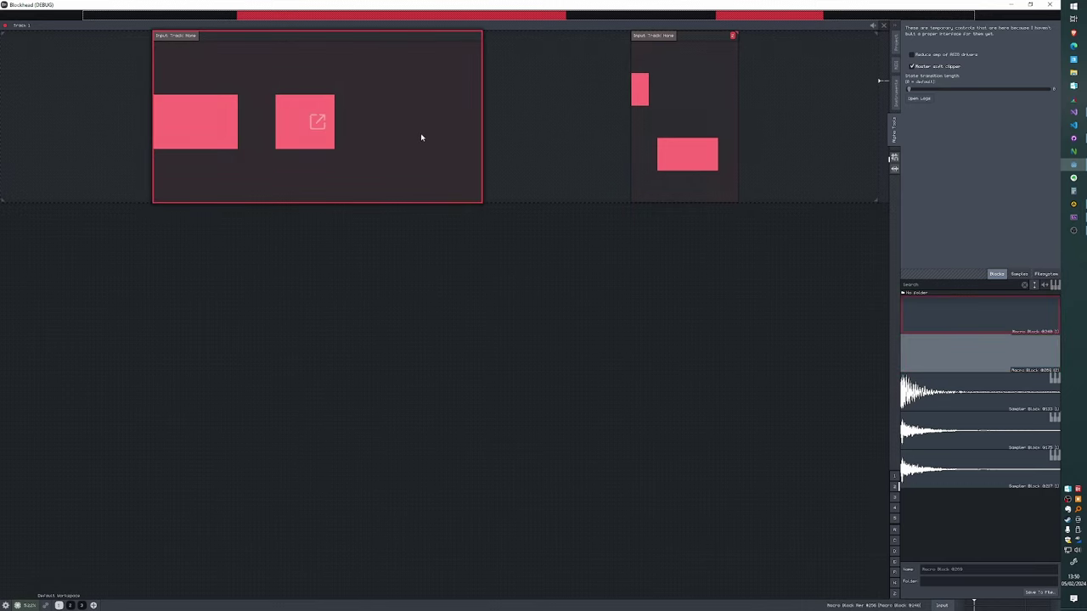
pyautogui.click(317, 124)
pyautogui.press('Escape')
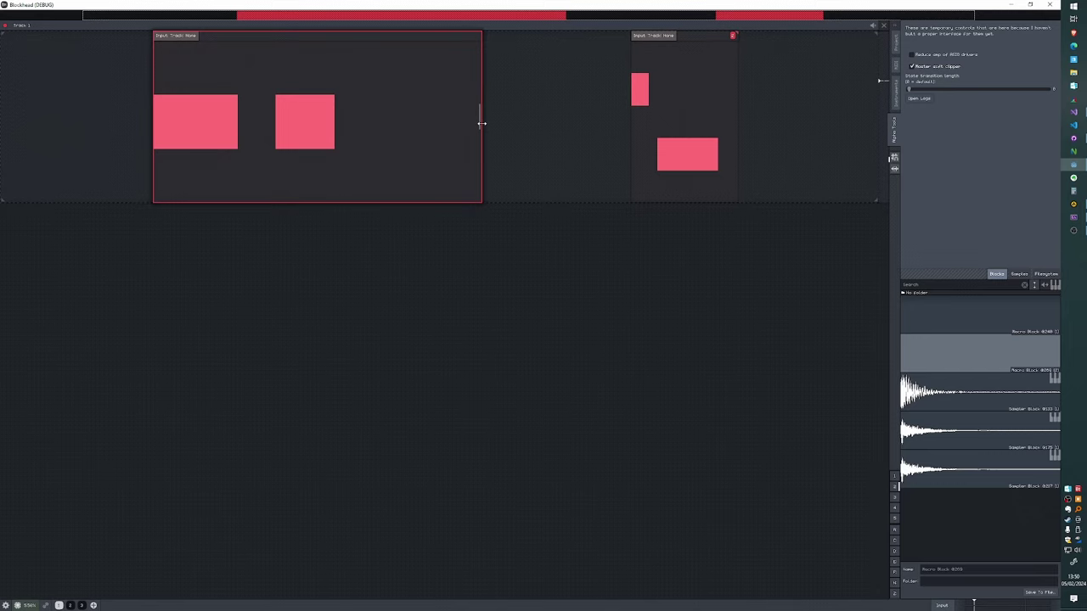
# Step: Squash the outer macro block to just under two thirds of its length and look inside it
pyautogui.moveTo(481, 123); pyautogui.dragTo(360, 123)
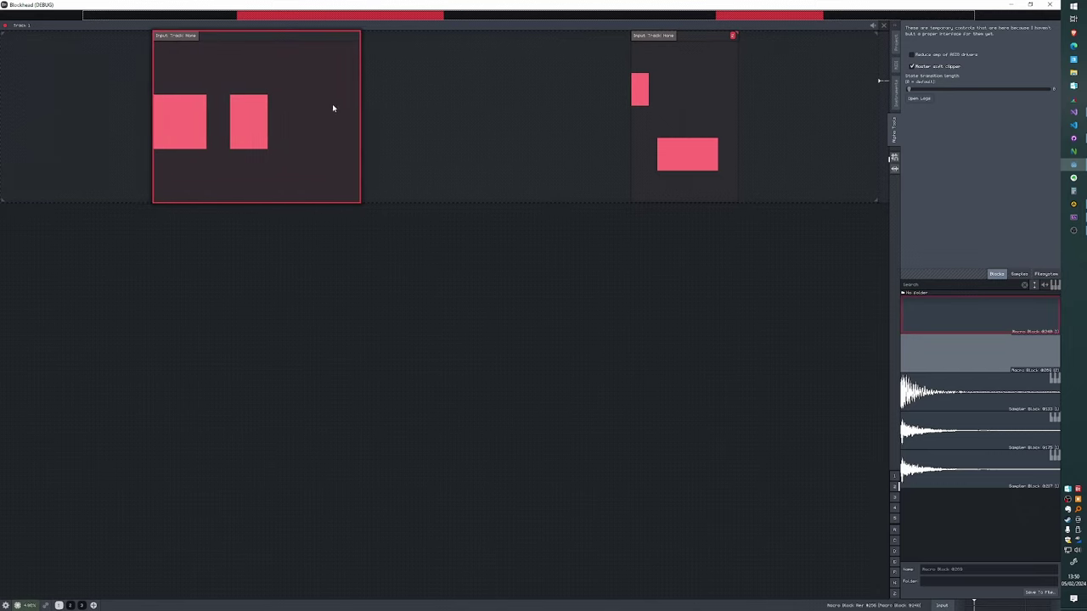
pyautogui.click(259, 127)
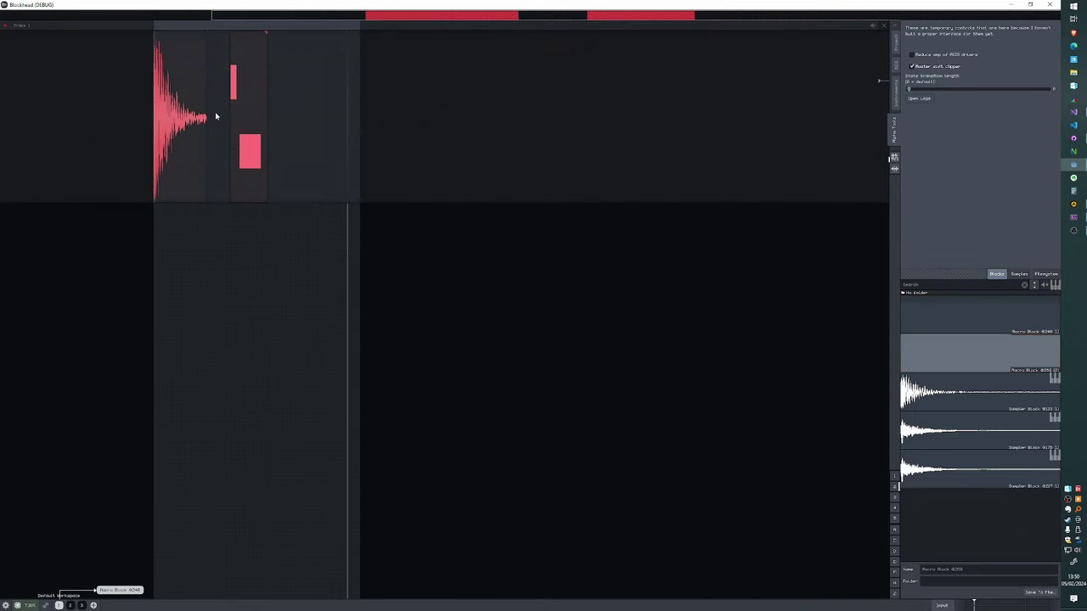
pyautogui.press('Escape')
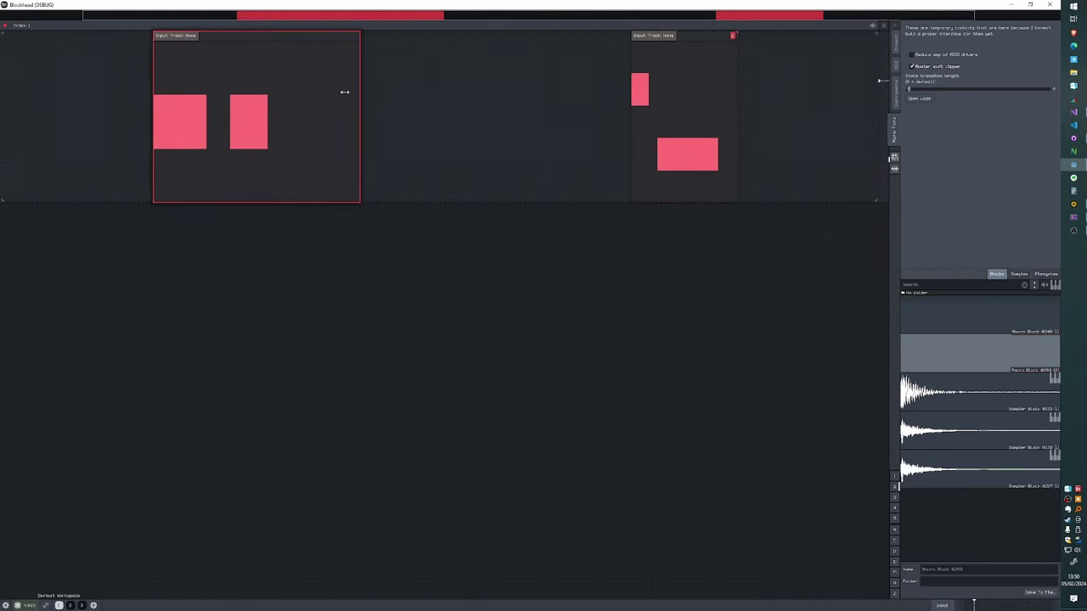
# Step: Inside the outer macro block, turn off block squashing and crop the first drum sample to about a fifth of its length
pyautogui.click(258, 127)
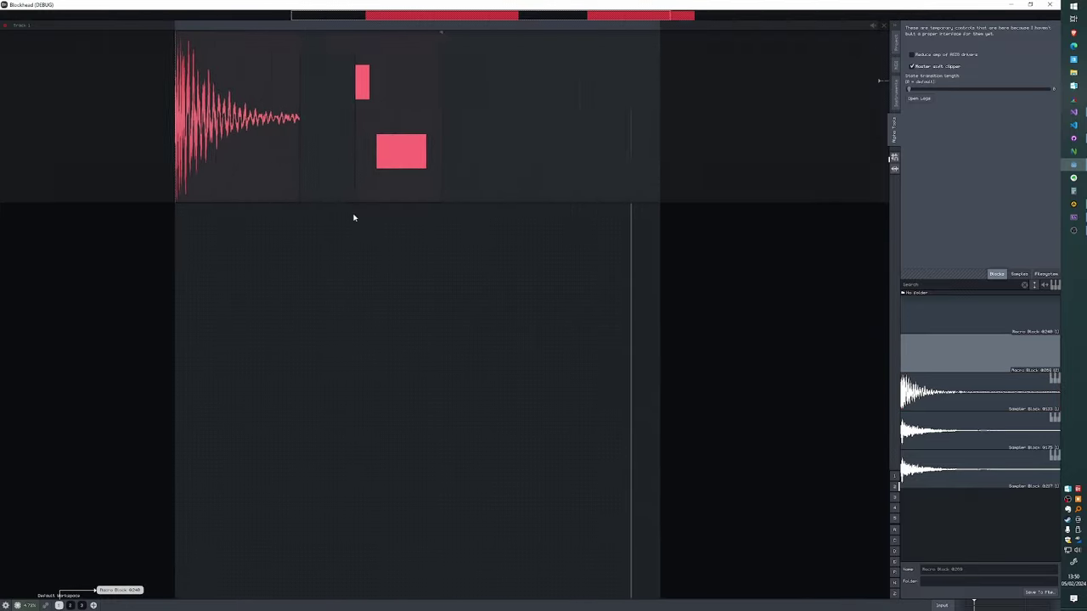
pyautogui.moveTo(455, 127)
pyautogui.mouseDown()
pyautogui.moveTo(444, 126)
pyautogui.moveTo(470, 128)
pyautogui.moveTo(387, 136)
pyautogui.moveTo(439, 133)
pyautogui.mouseUp()
pyautogui.press('b')
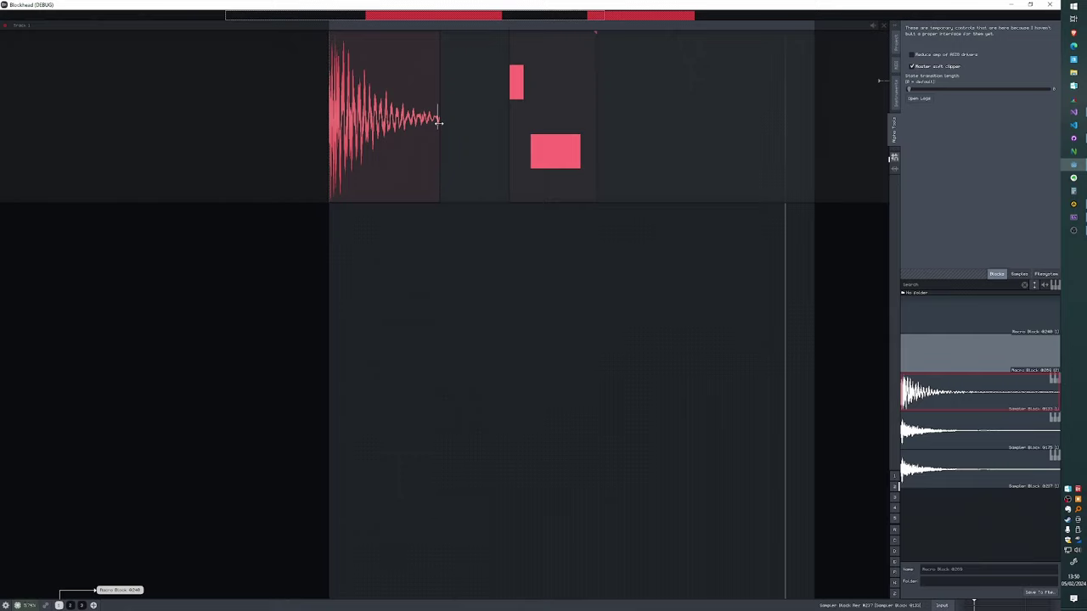
pyautogui.moveTo(439, 123); pyautogui.dragTo(186, 121)
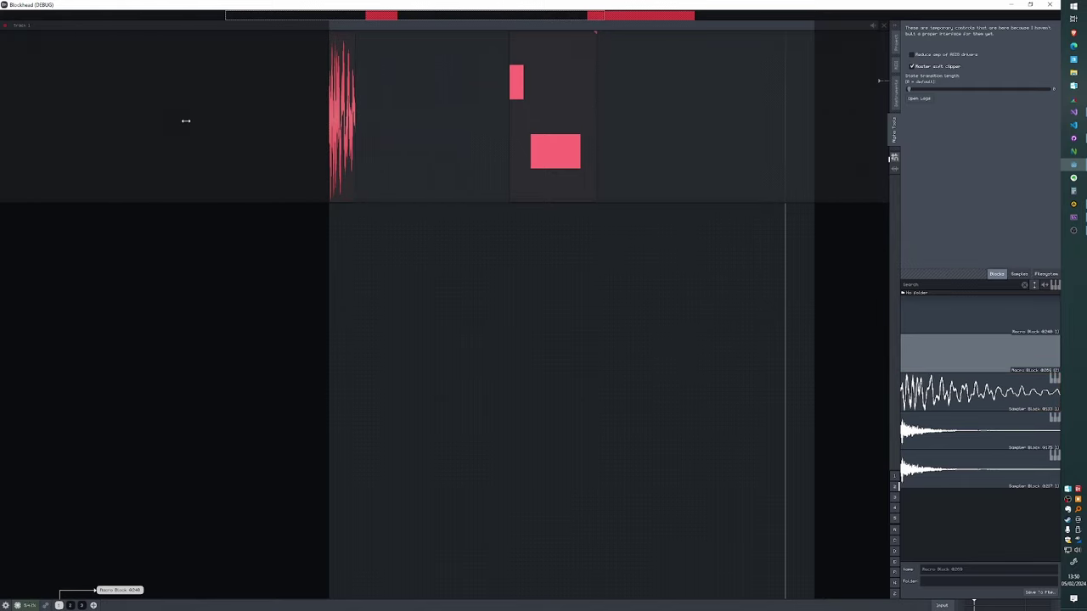
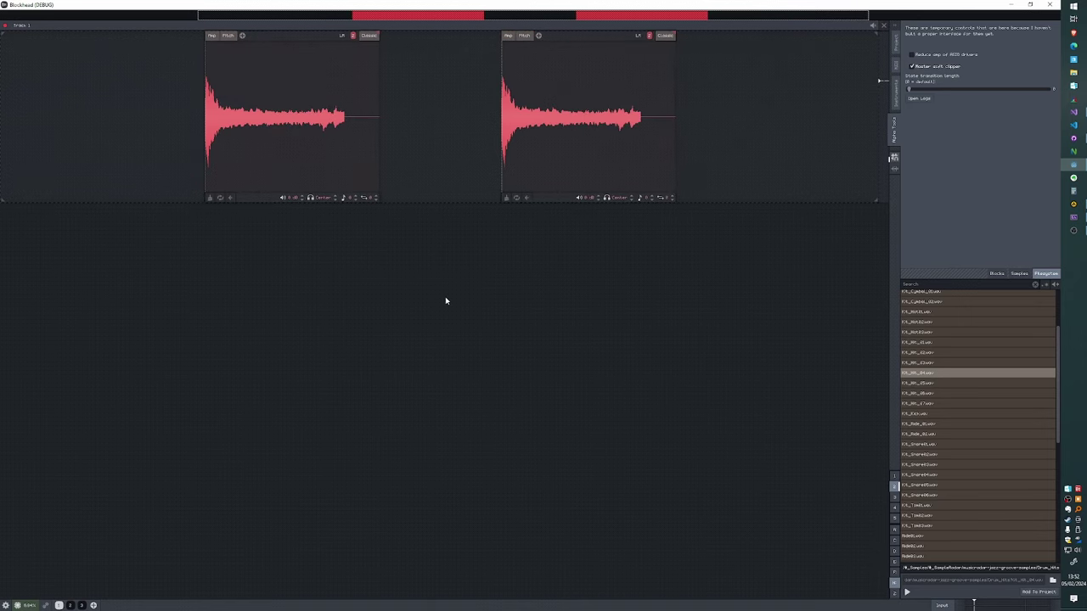
# Step: Turn on block squashing for resizing the two sampler blocks on the track
pyautogui.press('q')
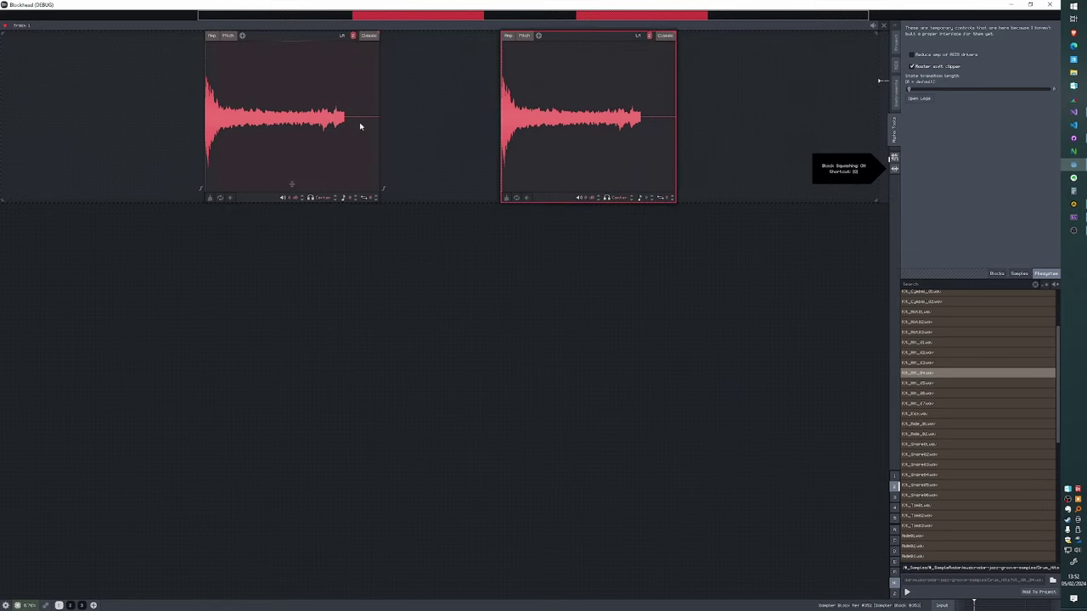
# Step: Stretch the first linked sampler block by about a fifth, then switch block squashing off and back on
pyautogui.moveTo(379, 124); pyautogui.dragTo(400, 117)
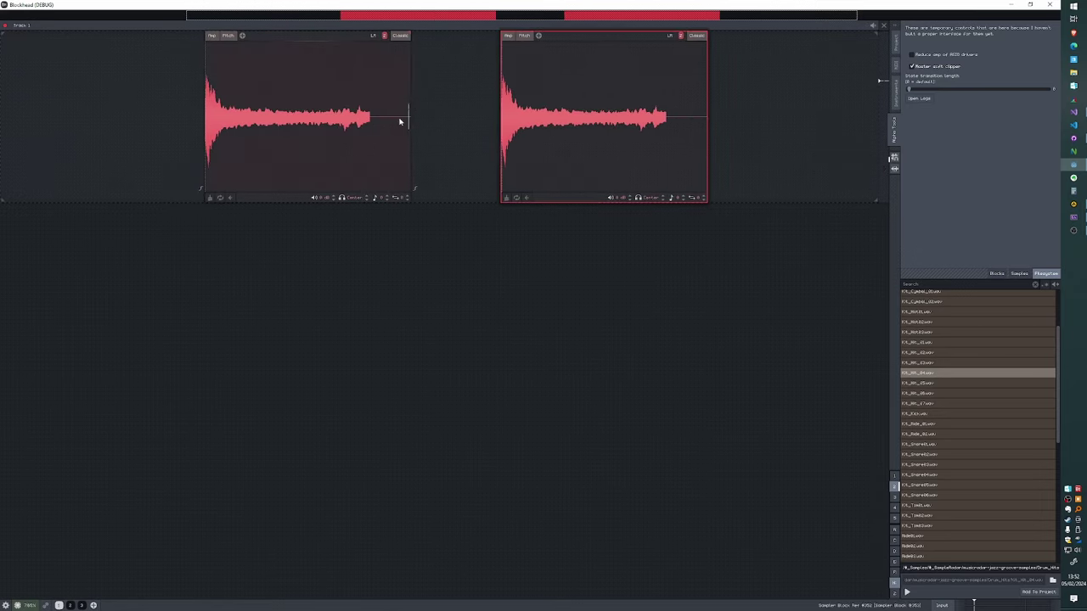
pyautogui.press('s')
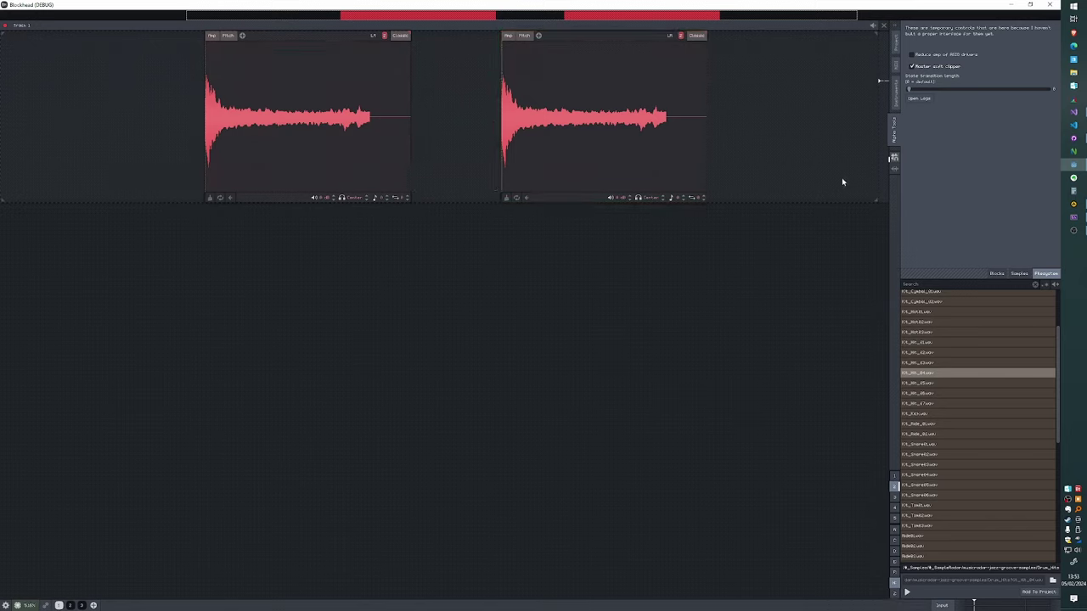
pyautogui.click(893, 168)
# Step: Squash the first linked sampler block slightly shorter from its edges and move the second one further along the track
pyautogui.moveTo(410, 109); pyautogui.dragTo(348, 84)
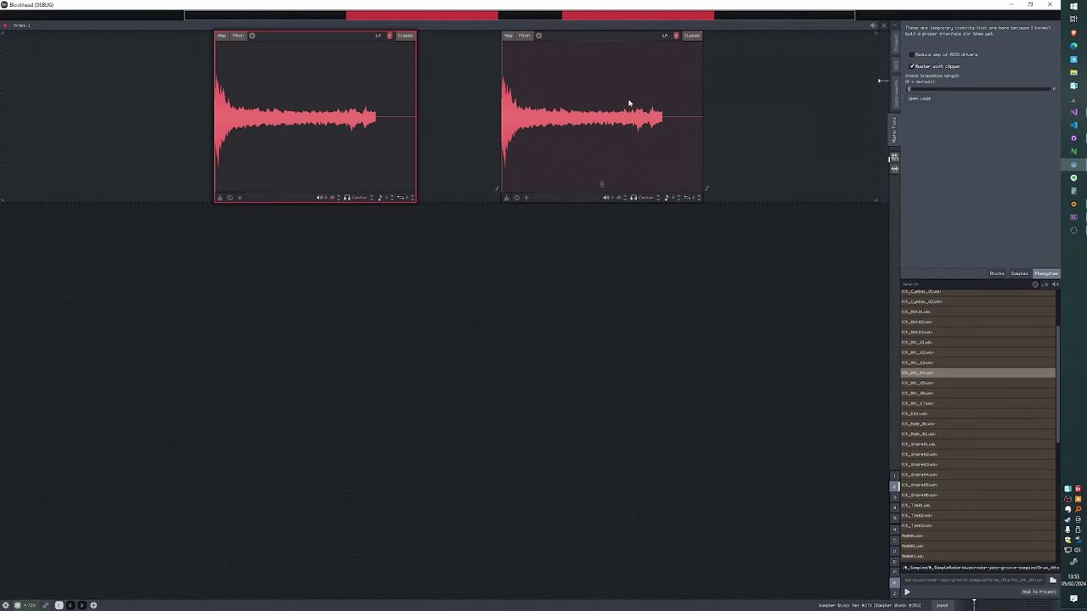
pyautogui.moveTo(629, 103); pyautogui.dragTo(678, 103)
pyautogui.moveTo(414, 114)
pyautogui.mouseDown()
pyautogui.moveTo(247, 116)
pyautogui.moveTo(451, 114)
pyautogui.moveTo(399, 114)
pyautogui.mouseUp()
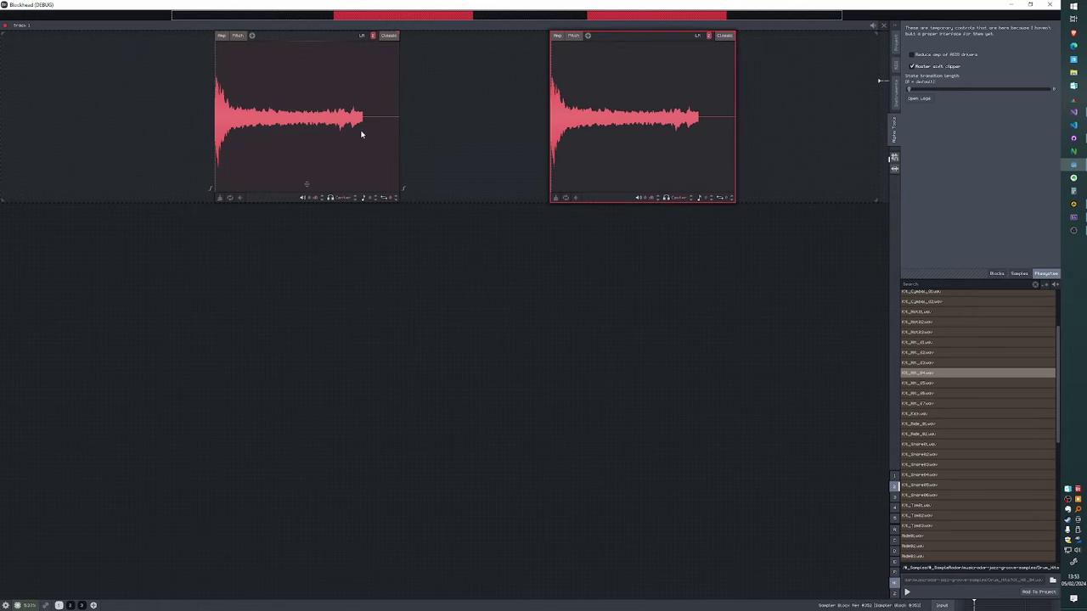
pyautogui.click(549, 250)
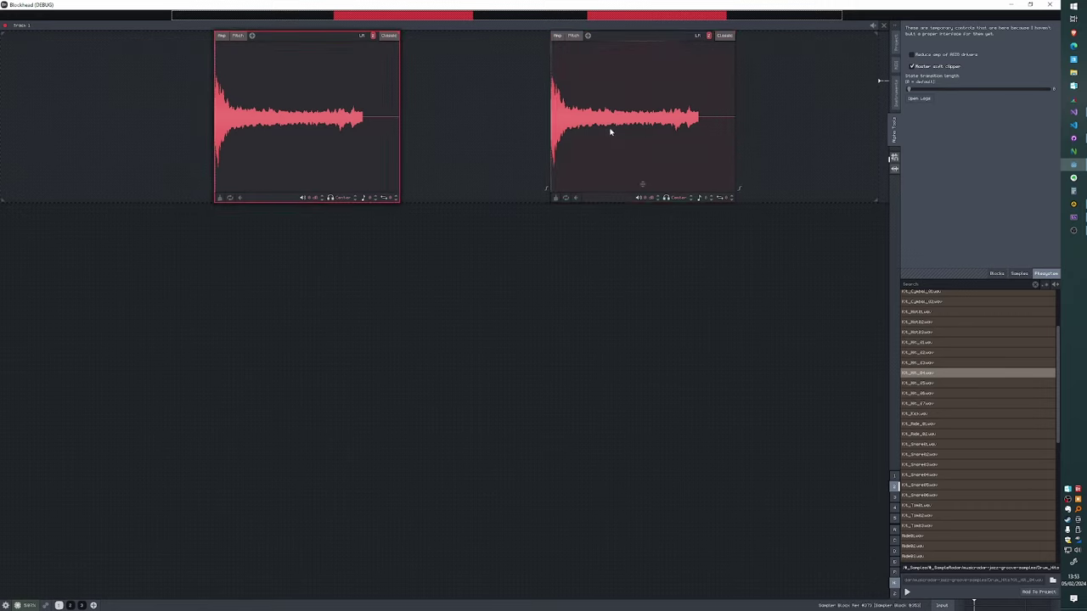
# Step: Delete both linked sampler blocks and place the second ride sample twice on the track, one after the other
pyautogui.moveTo(659, 299); pyautogui.dragTo(307, 87)
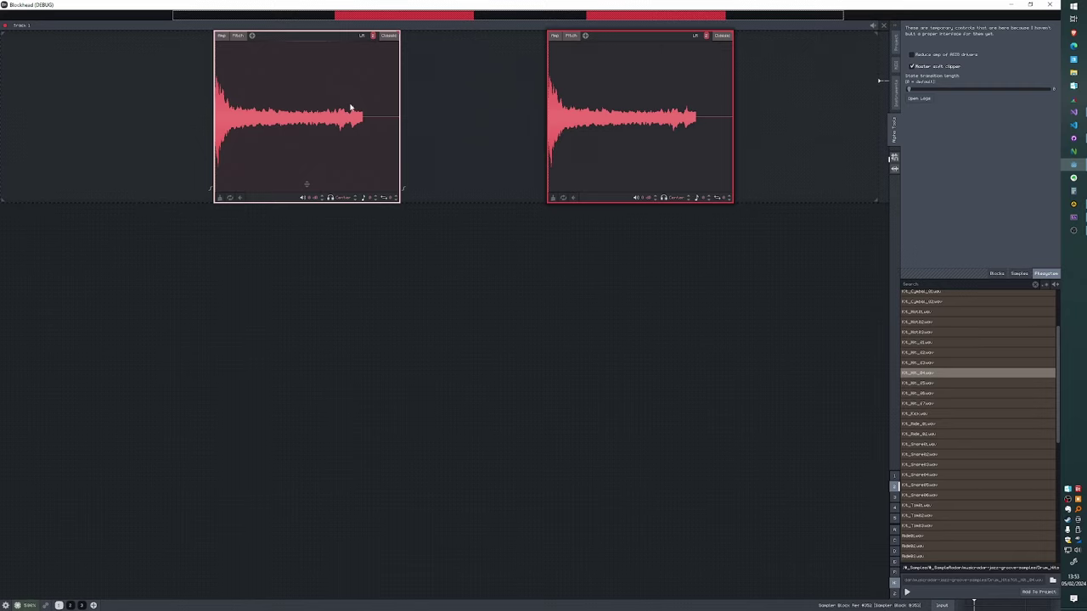
pyautogui.press('Delete')
pyautogui.moveTo(921, 434); pyautogui.dragTo(184, 119)
pyautogui.rightClick(236, 147)
pyautogui.rightClick(410, 131)
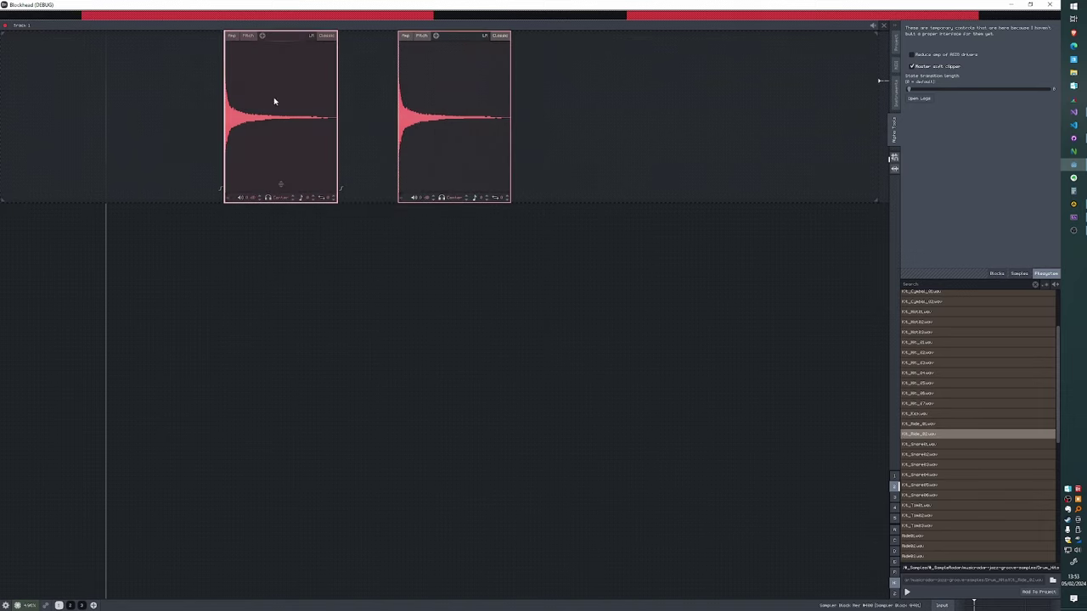
# Step: Group the two ride samples into a macro block and, inside it, group the second sample into a nested macro block
pyautogui.moveTo(274, 102); pyautogui.dragTo(437, 560)
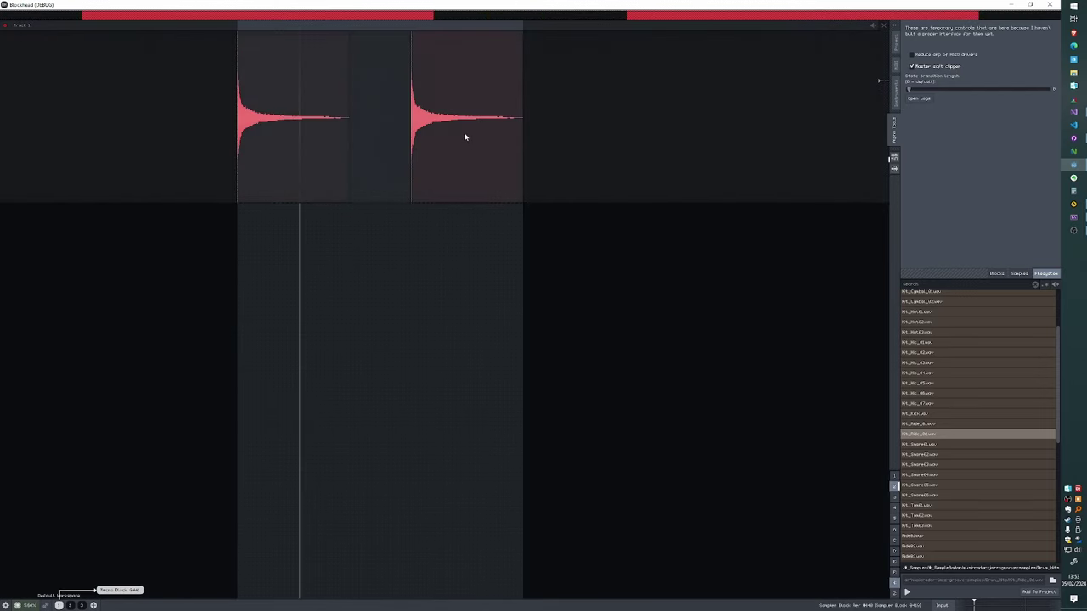
pyautogui.moveTo(464, 137); pyautogui.dragTo(451, 256)
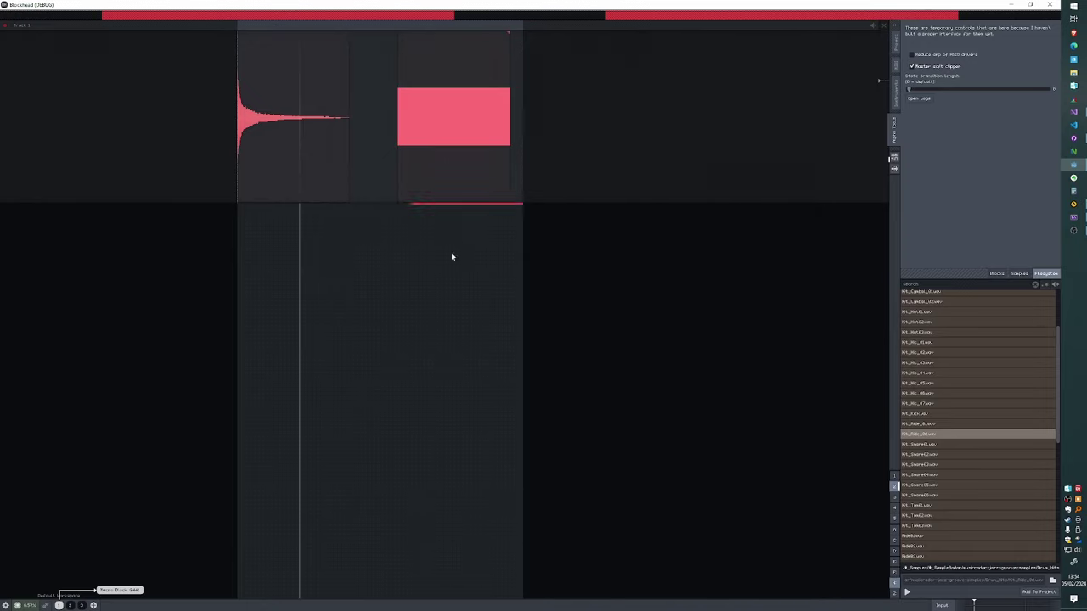
pyautogui.press('Escape')
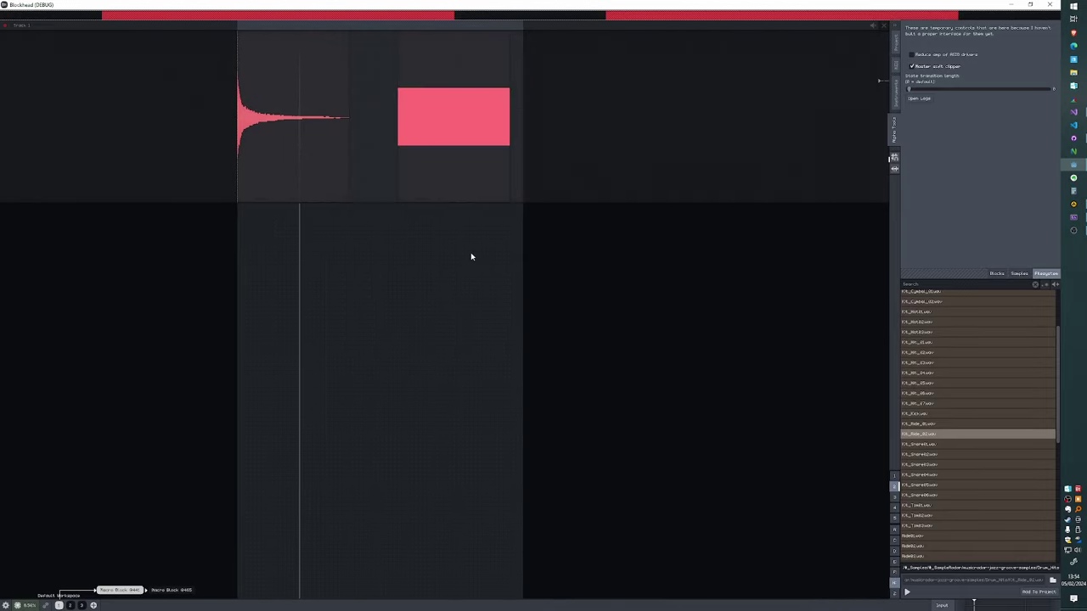
pyautogui.press('Escape')
# Step: Squash the outer macro block to just under half its length and look inside it and its nested macro block
pyautogui.moveTo(524, 141); pyautogui.dragTo(371, 142)
pyautogui.click(304, 123)
pyautogui.moveTo(338, 117)
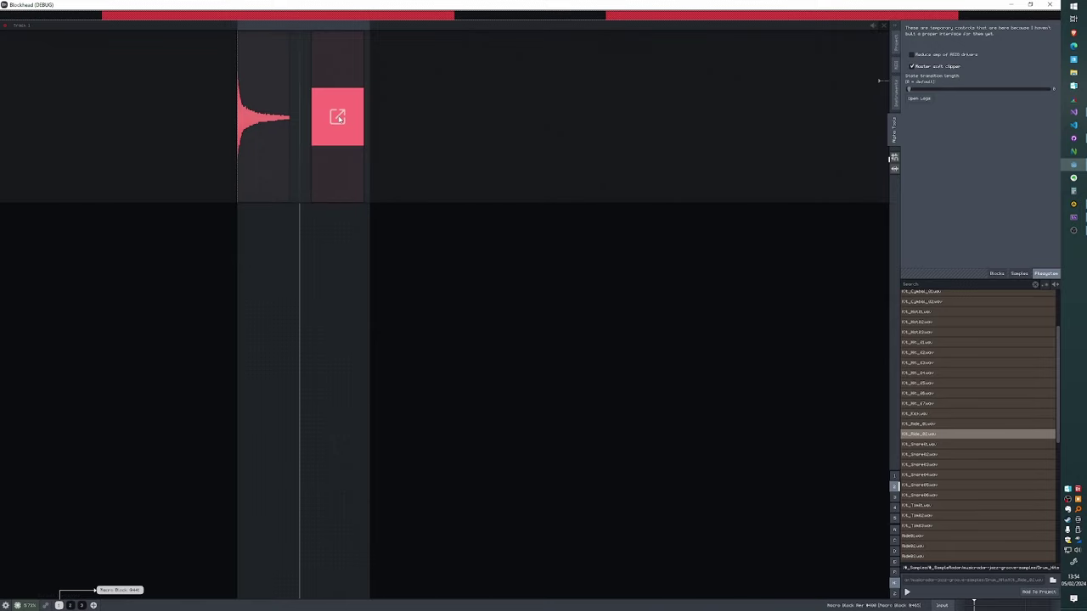
pyautogui.click(338, 118)
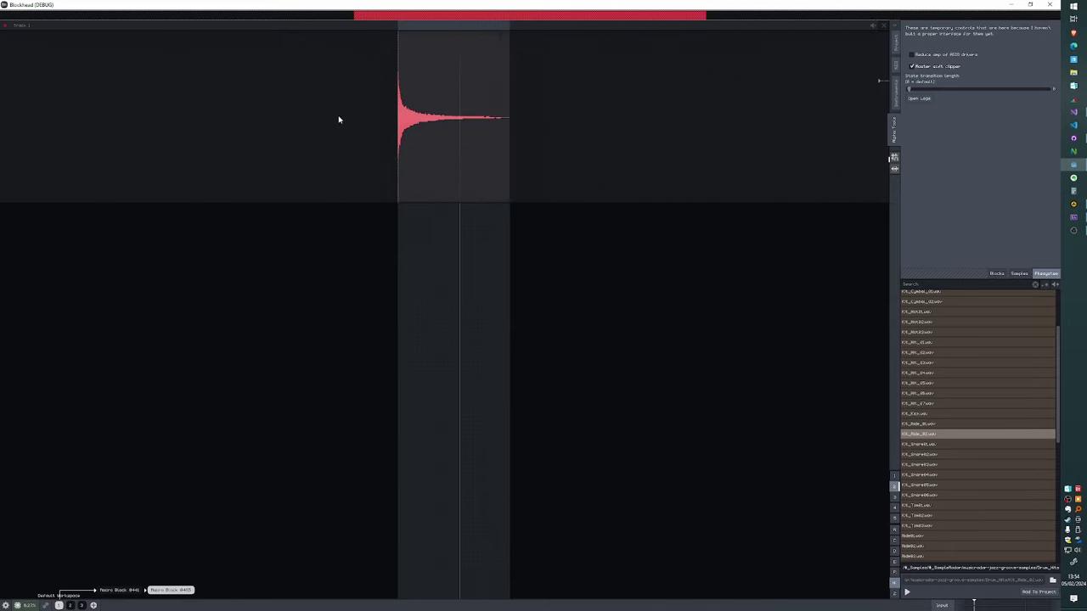
pyautogui.click(444, 107)
pyautogui.press('Escape')
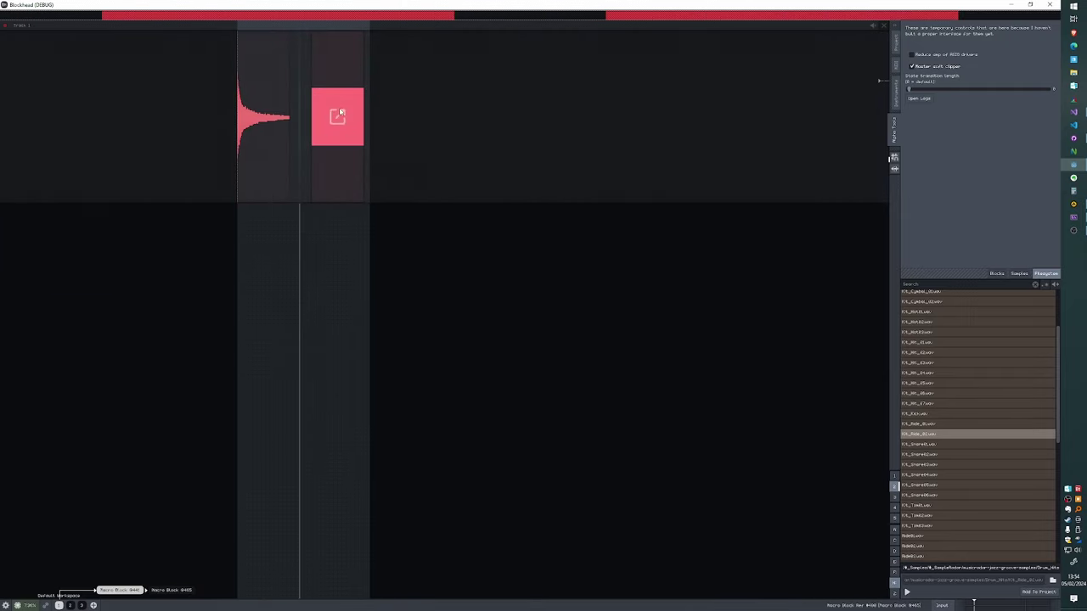
pyautogui.click(339, 114)
pyautogui.press('Escape')
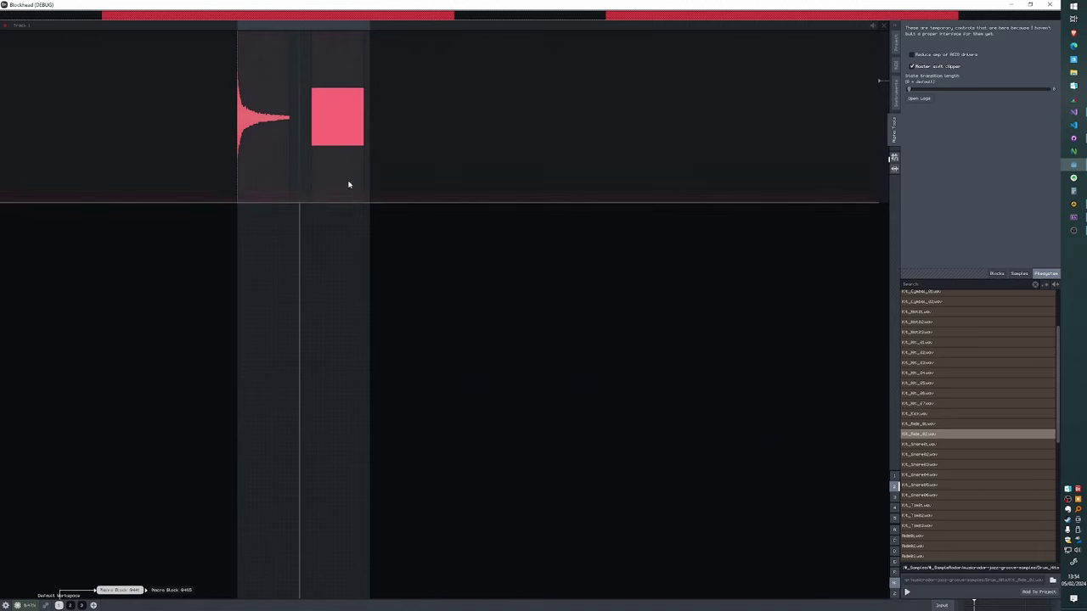
pyautogui.press('Escape')
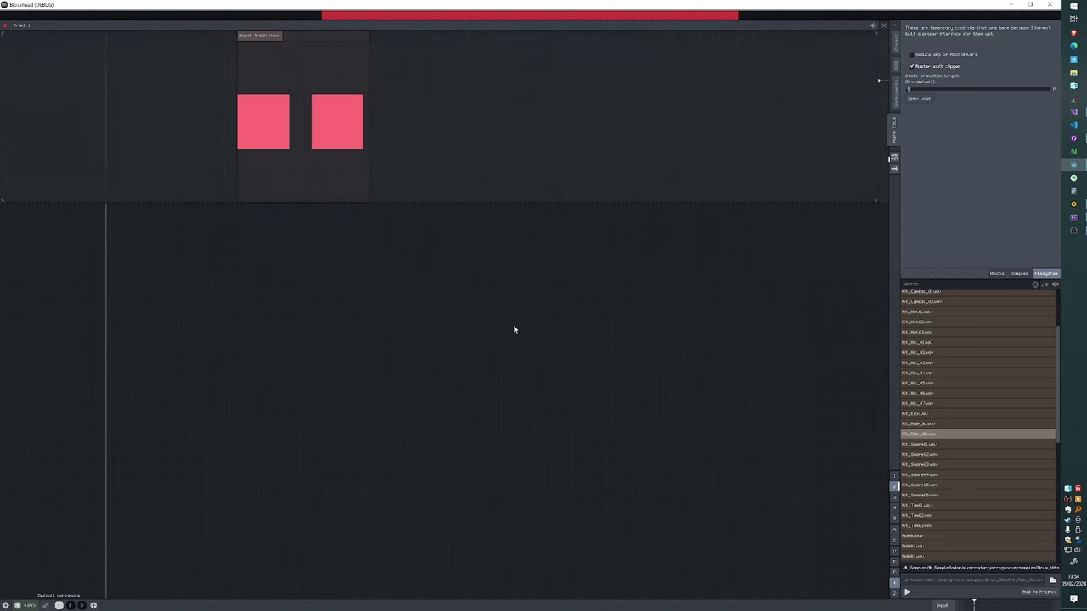
# Step: Place a linked copy of the outer macro block further along the track and open each instance in turn to compare them
pyautogui.moveTo(308, 175); pyautogui.dragTo(544, 174)
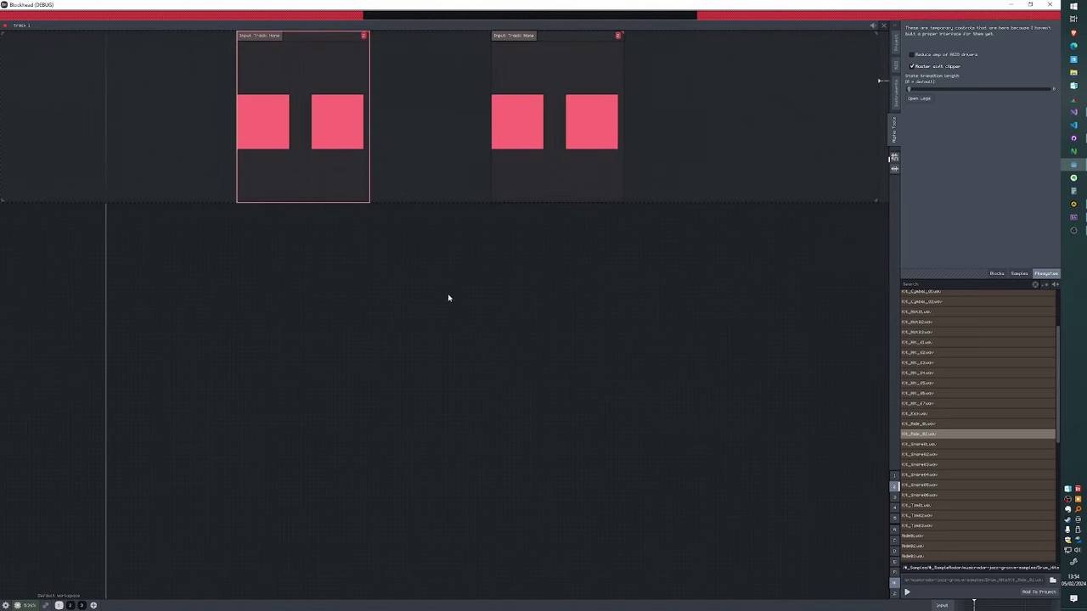
pyautogui.click(476, 279)
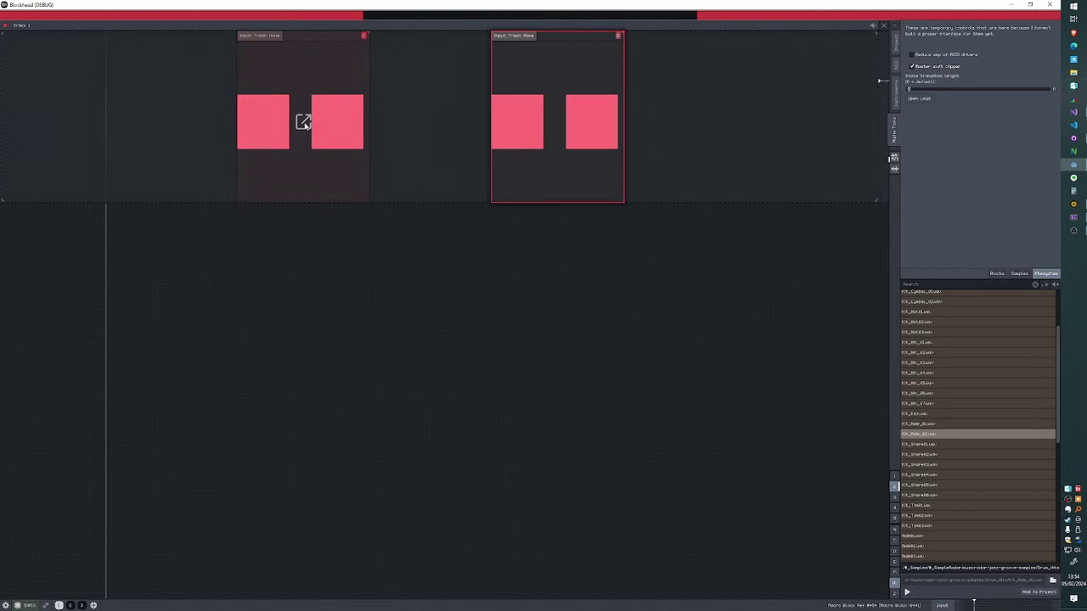
pyautogui.click(303, 121)
pyautogui.press('Escape')
pyautogui.click(555, 119)
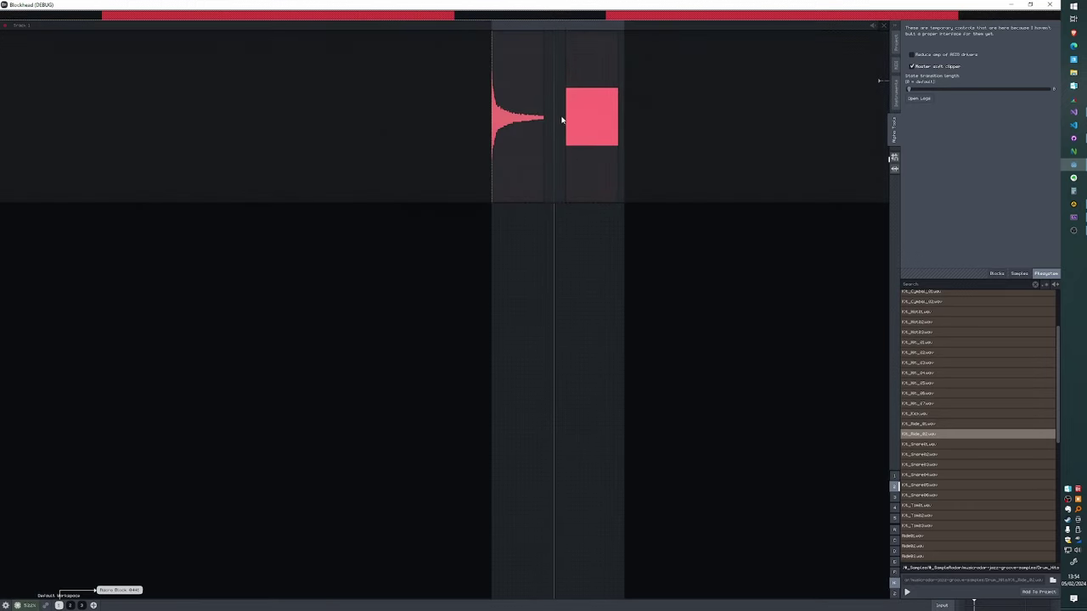
pyautogui.press('Escape')
pyautogui.click(303, 119)
pyautogui.press('Escape')
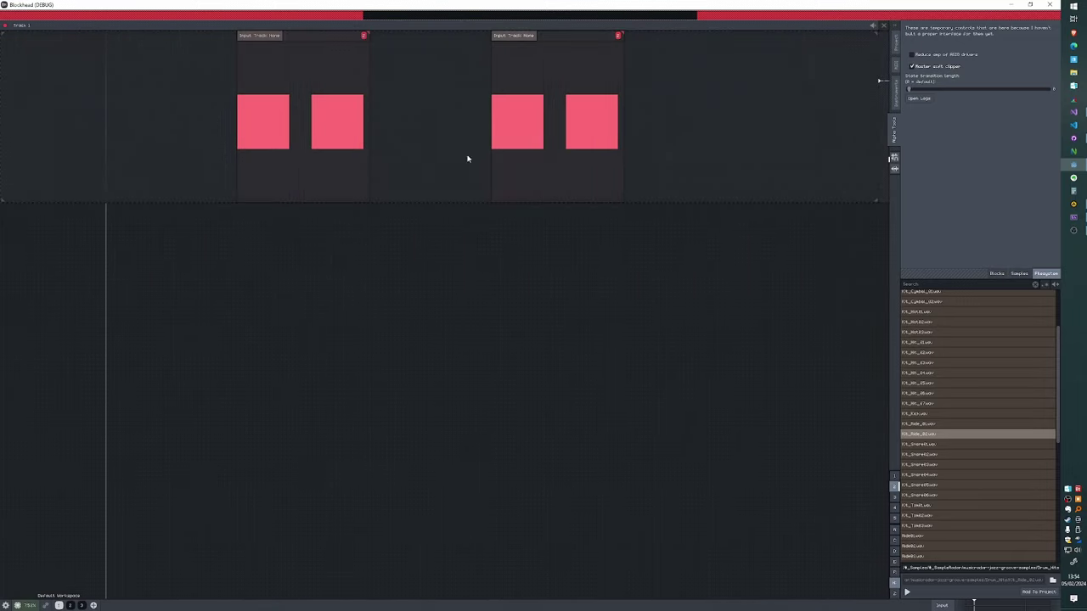
pyautogui.click(554, 125)
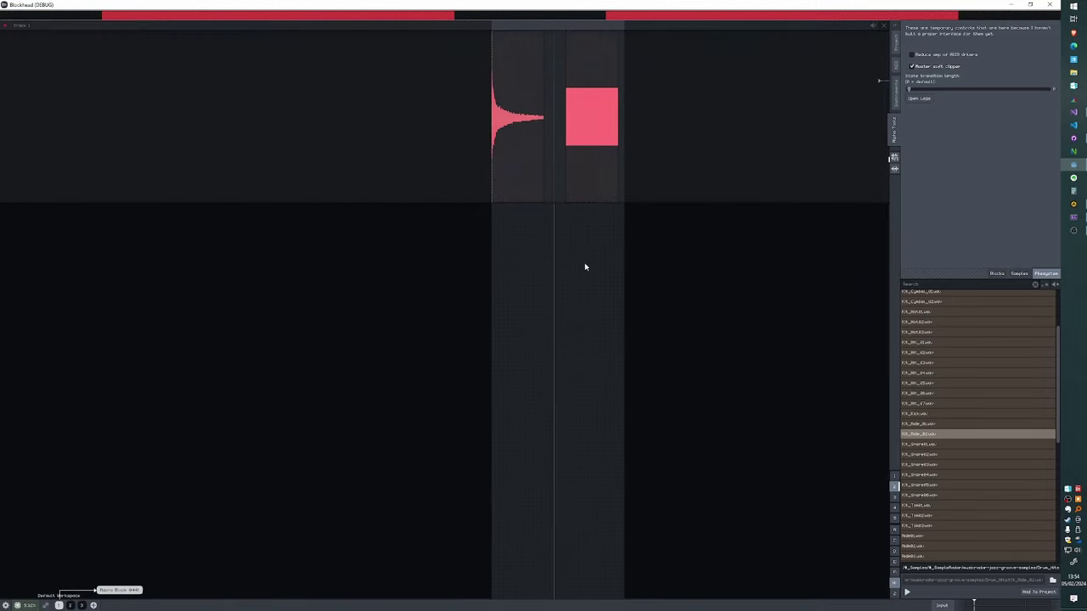
pyautogui.press('Escape')
# Step: Inside the first macro instance, move the nested block onto a second track so it overlaps the sample, and check the linked instance
pyautogui.click(303, 119)
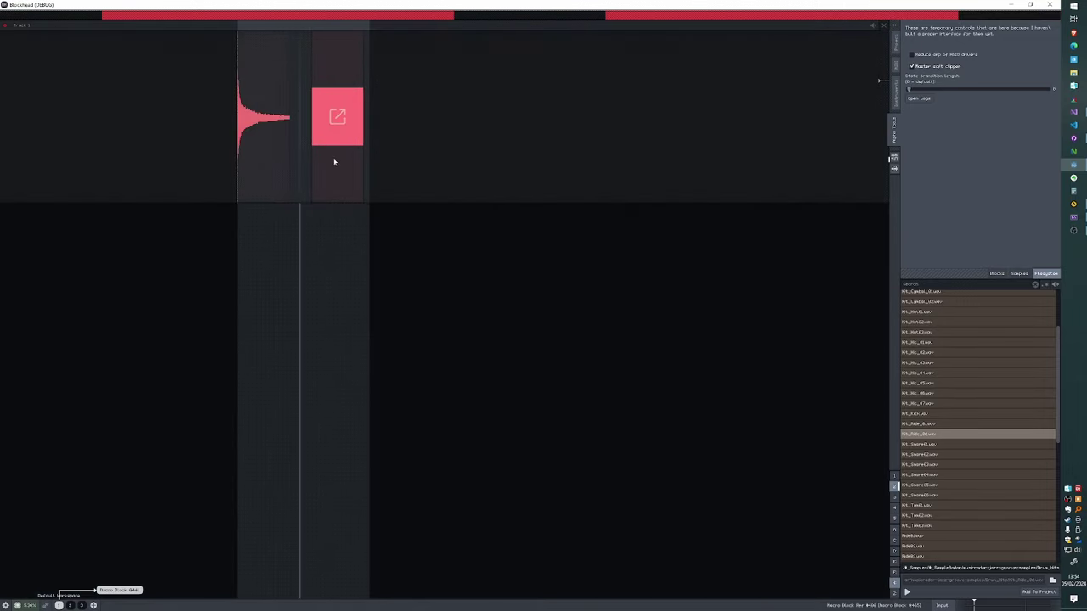
pyautogui.press('Escape')
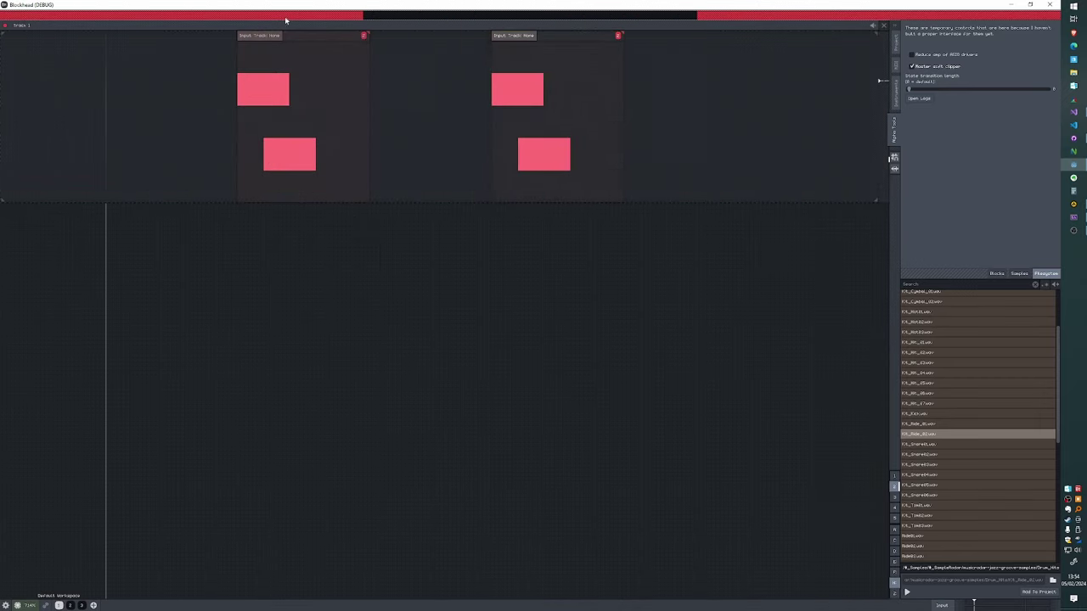
pyautogui.click(560, 126)
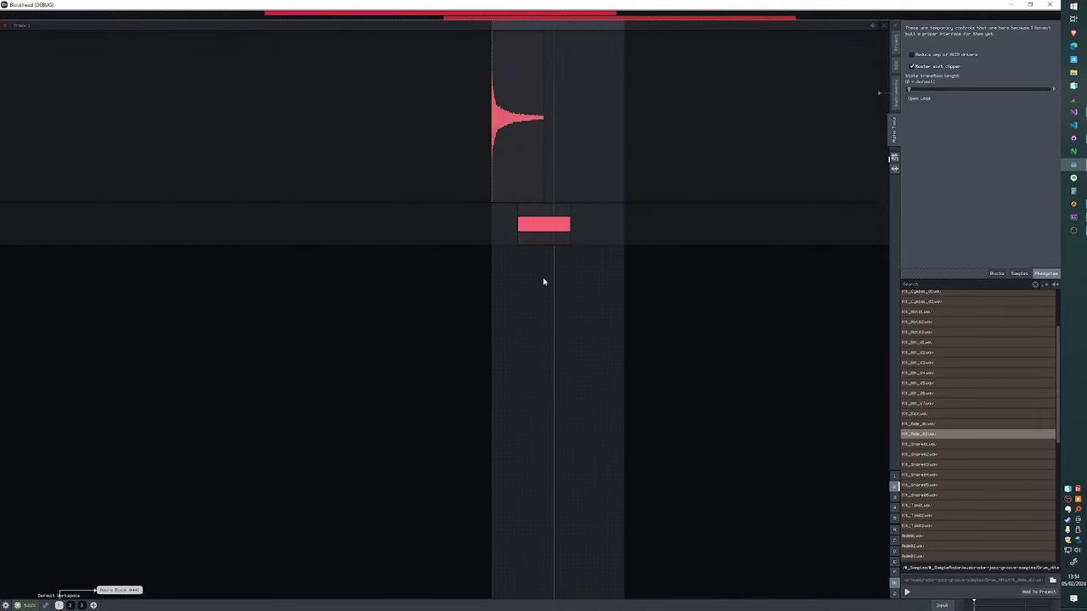
pyautogui.press('Escape')
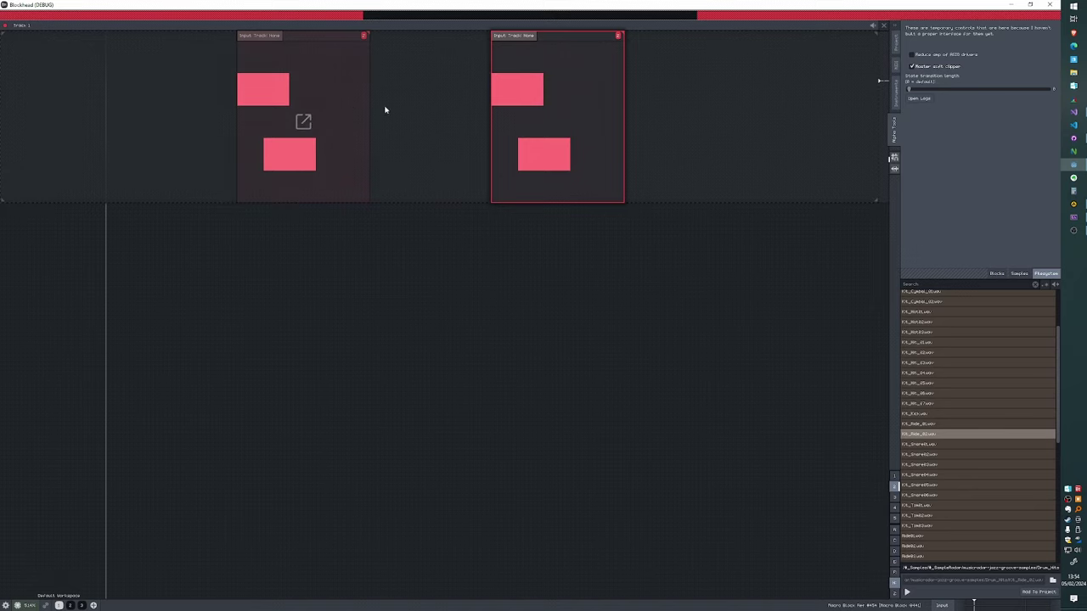
# Step: Move the second macro instance further along the track and look inside both instances to compare how their contents line up
pyautogui.moveTo(504, 136); pyautogui.dragTo(596, 144)
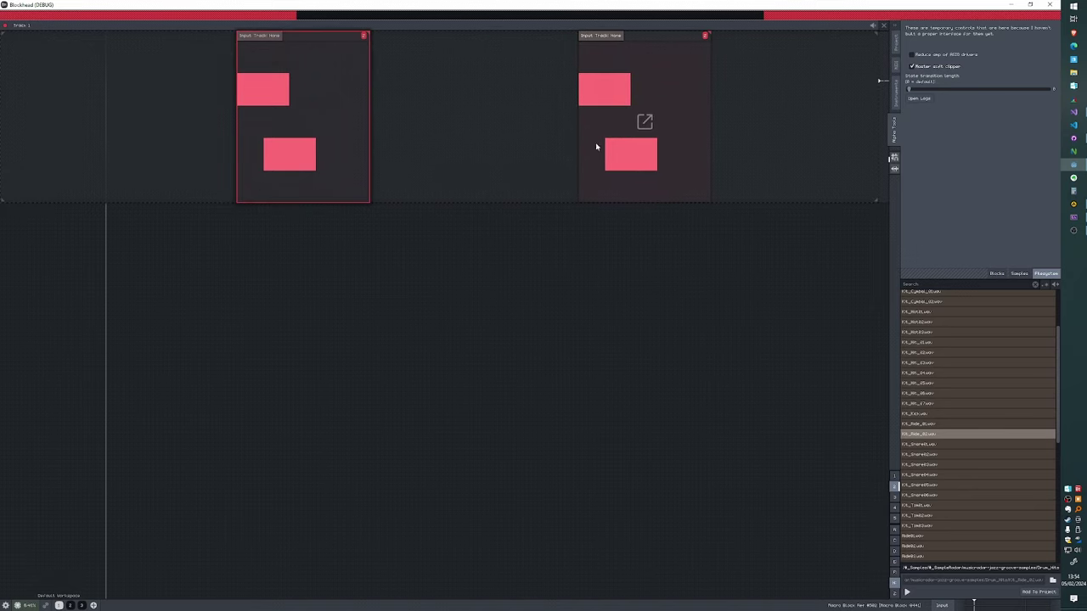
pyautogui.click(645, 123)
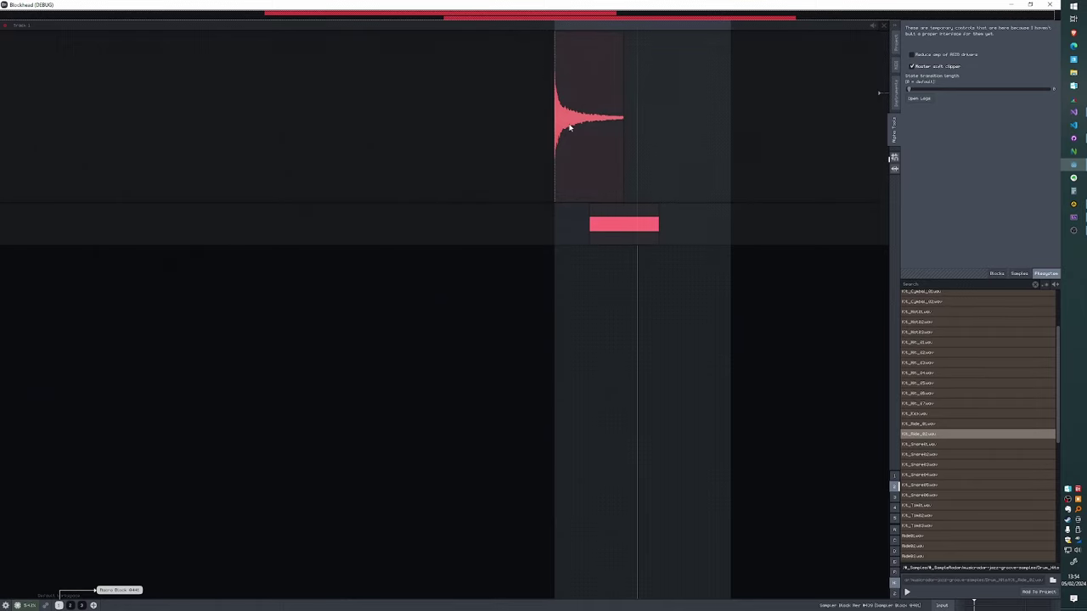
pyautogui.press('Escape')
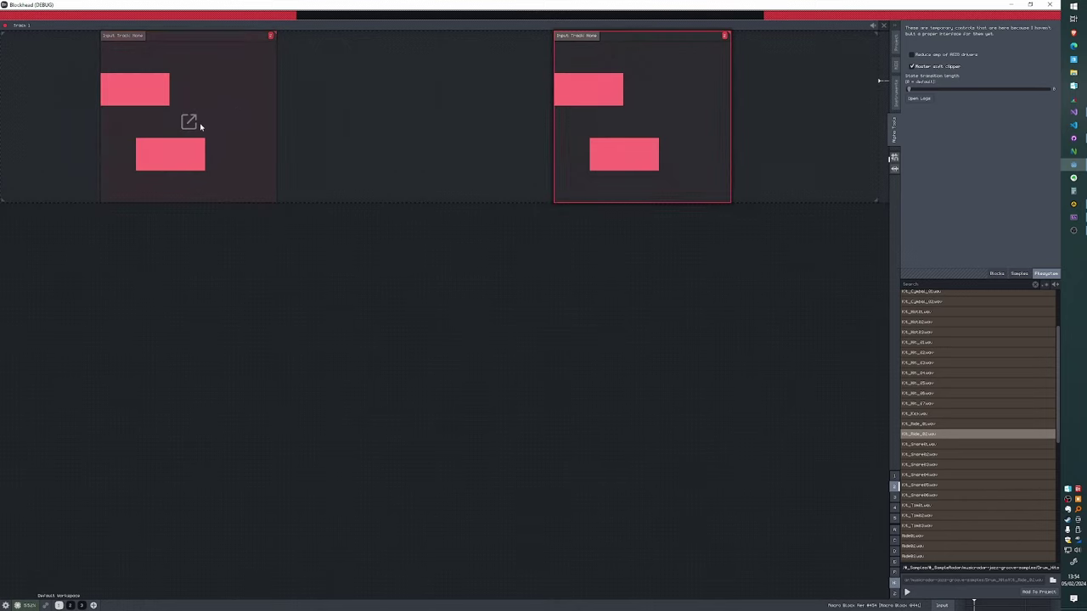
pyautogui.click(188, 122)
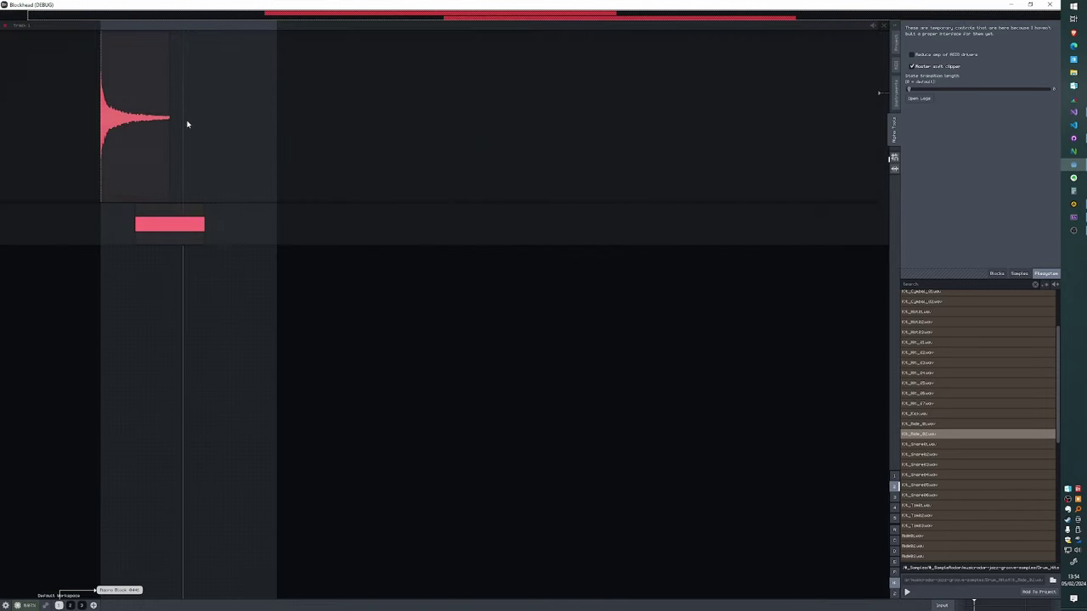
pyautogui.press('Escape')
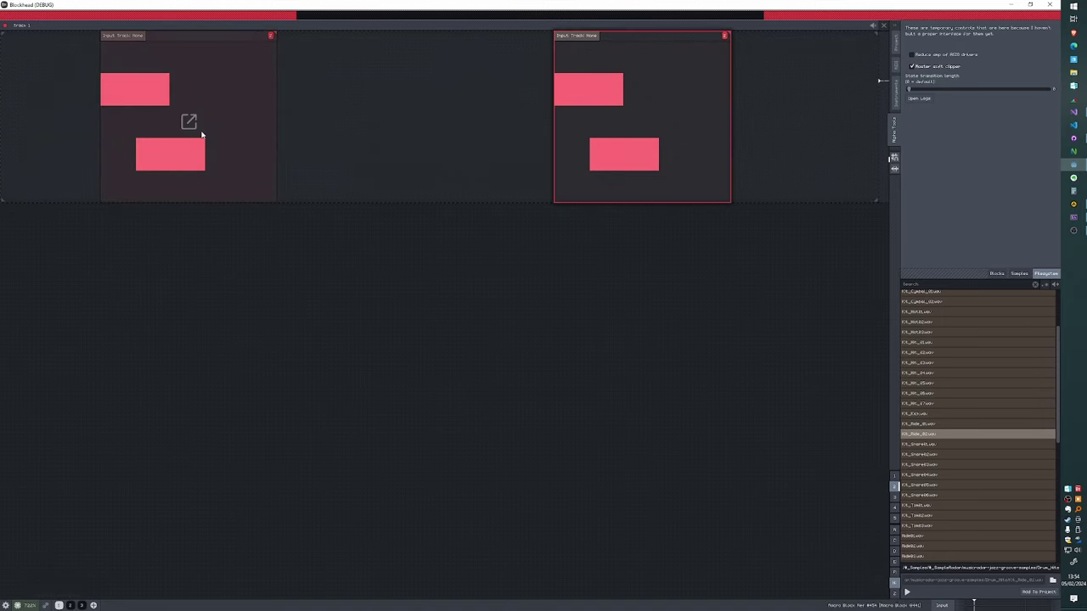
pyautogui.click(642, 121)
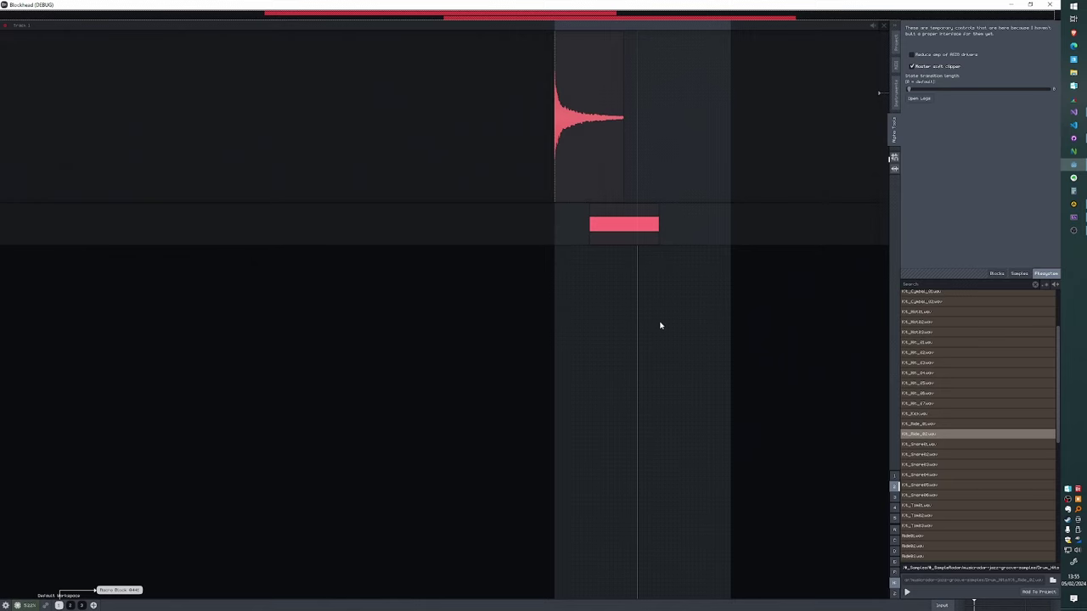
pyautogui.press('Escape')
pyautogui.click(642, 121)
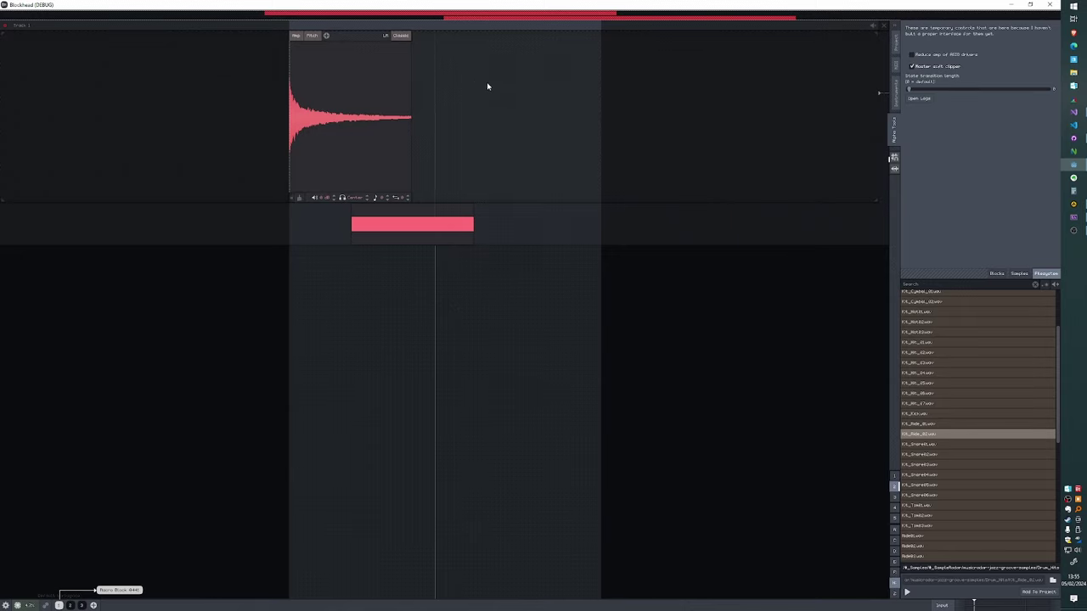
pyautogui.scroll(3, 371, 212)
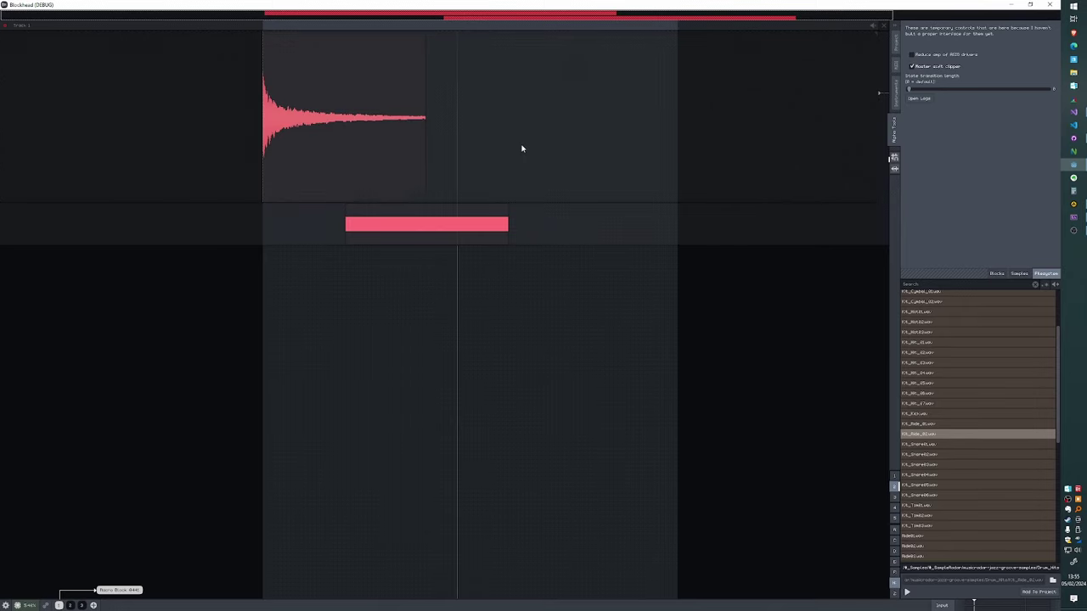
pyautogui.press('Escape')
# Step: Inside the first macro instance, shift the nested block along its track to start after the ride sample, and look inside the nested block
pyautogui.click(194, 122)
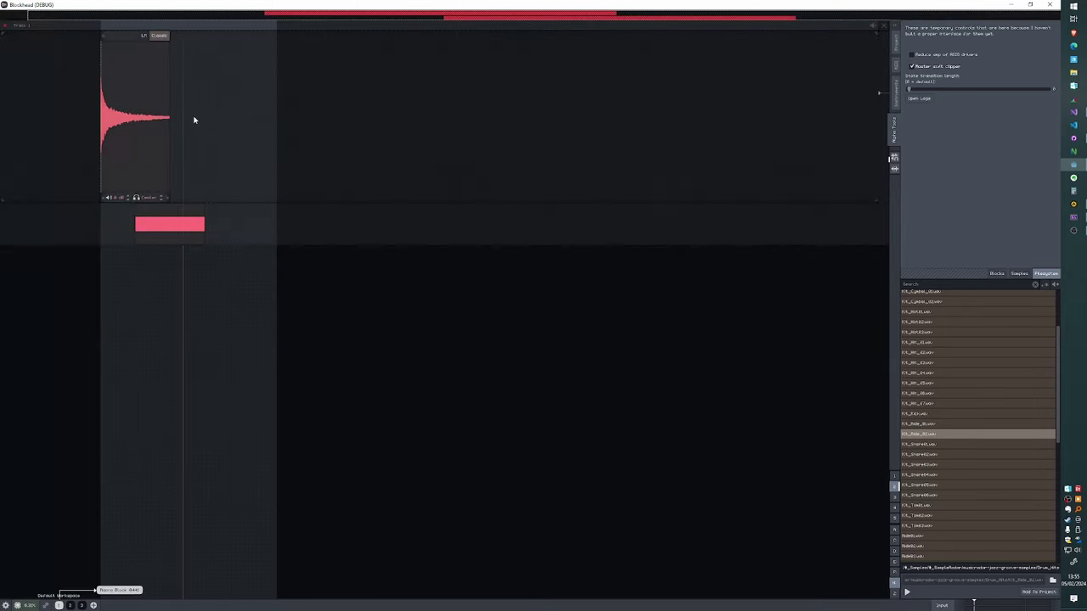
pyautogui.moveTo(247, 223); pyautogui.dragTo(438, 234)
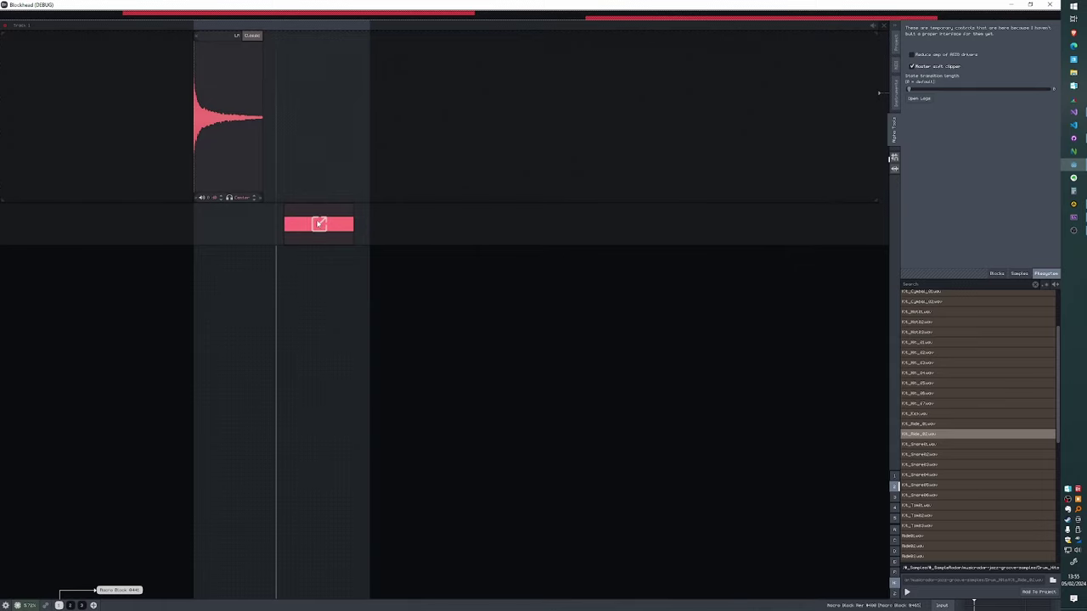
pyautogui.click(318, 223)
pyautogui.press('Escape')
pyautogui.click(318, 225)
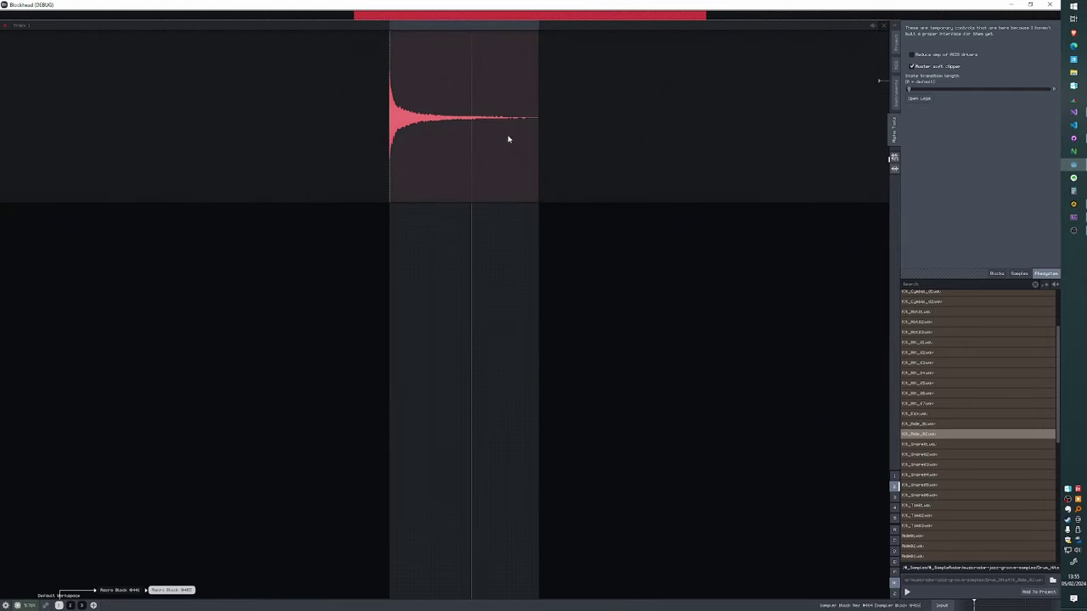
pyautogui.press('Escape')
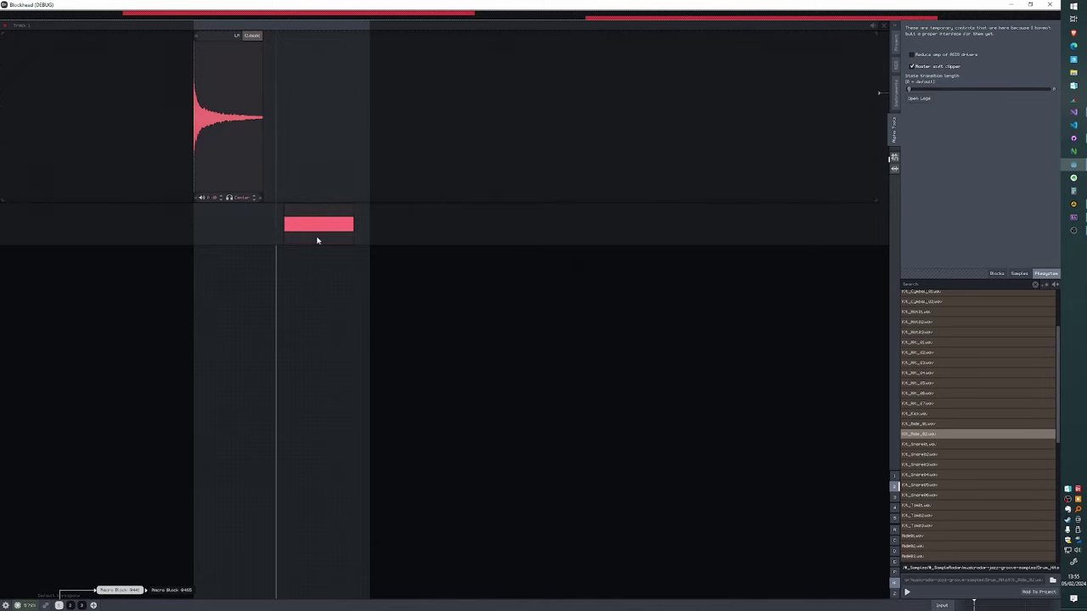
pyautogui.moveTo(324, 223)
pyautogui.click(322, 226)
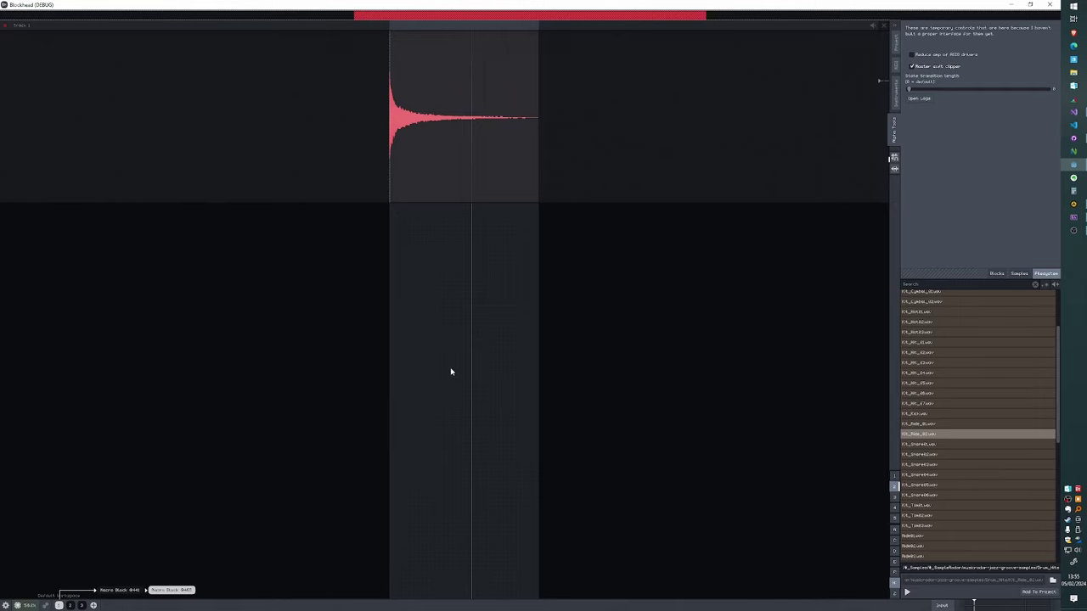
pyautogui.press('Escape')
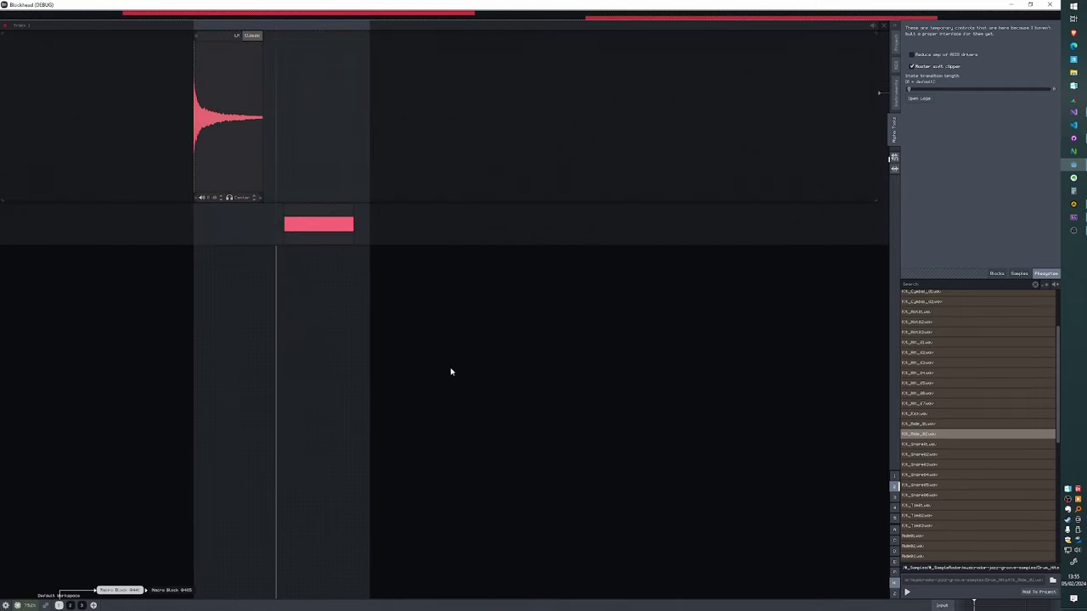